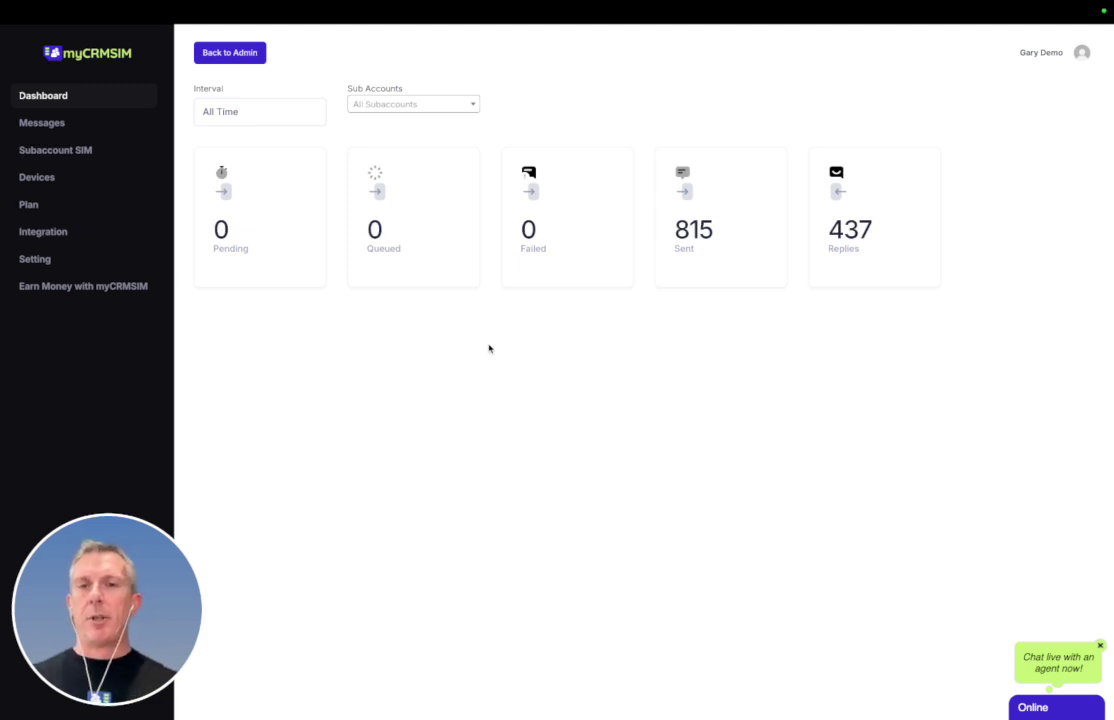
Start the agency integration with LeadTALK and accept the install confirmation and permissions for myCRMSIM SMS/MMS.
left_click(360, 329)
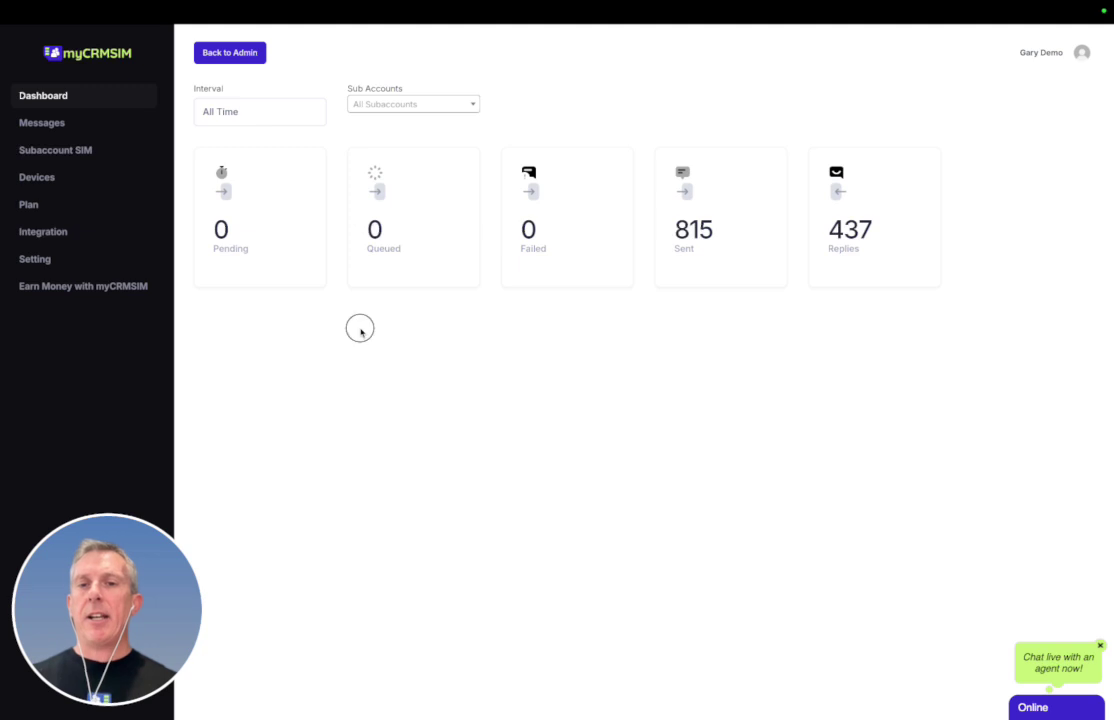
left_click(52, 236)
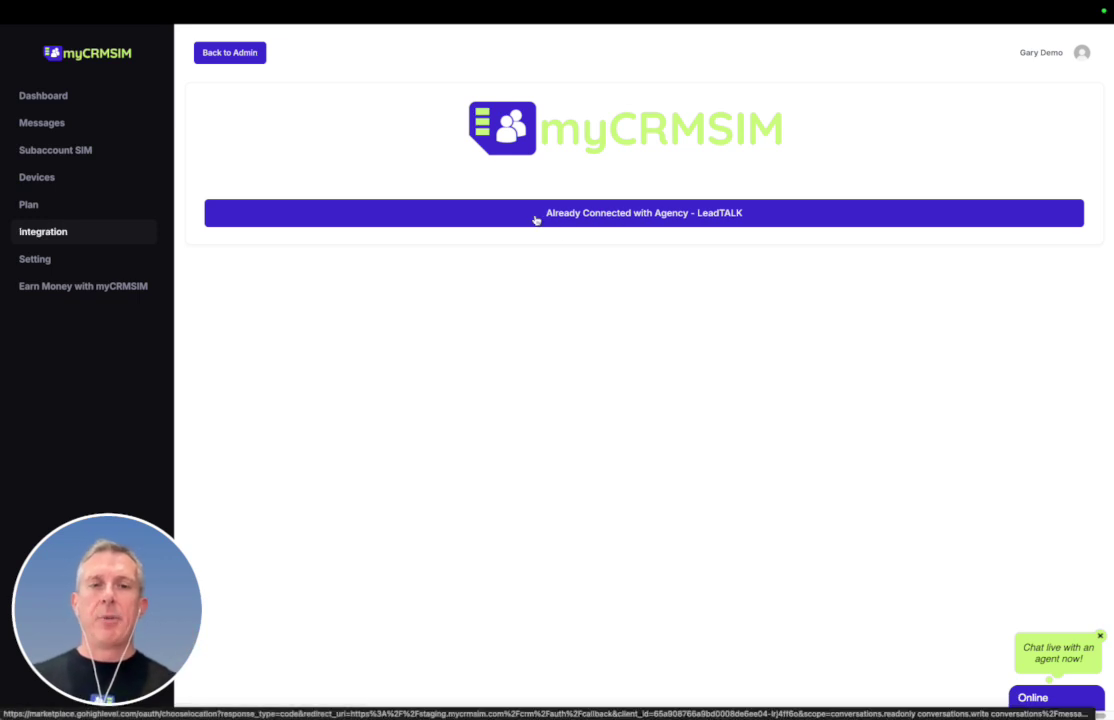
left_click(613, 216)
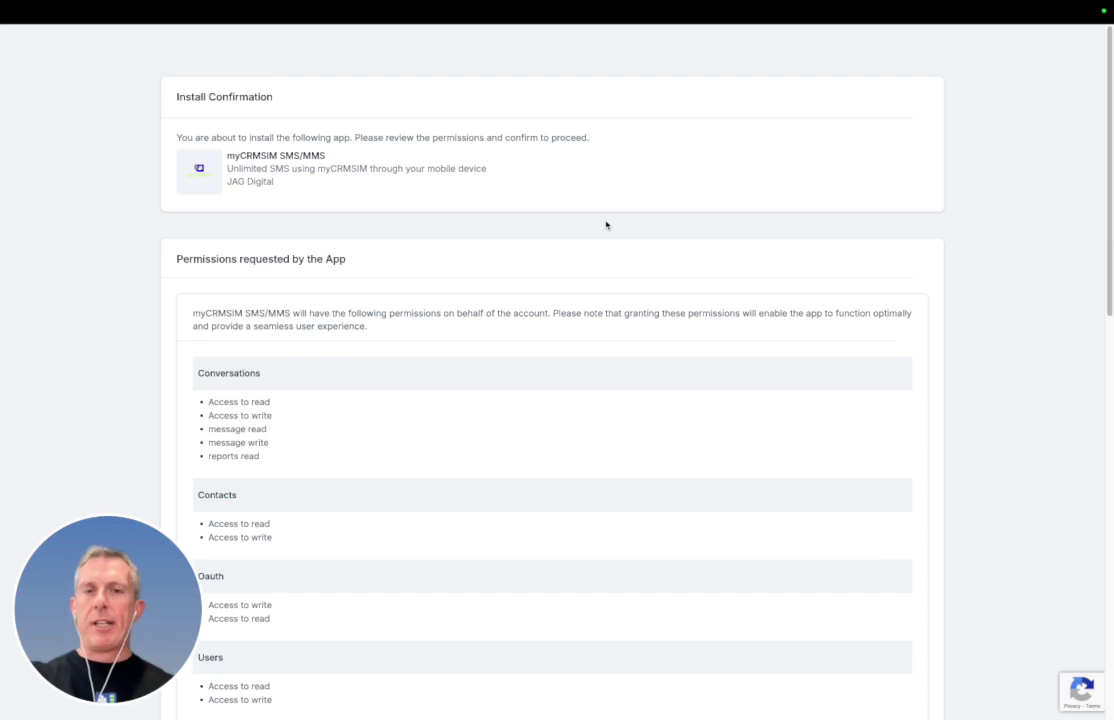
scroll(605, 225, "down", 5)
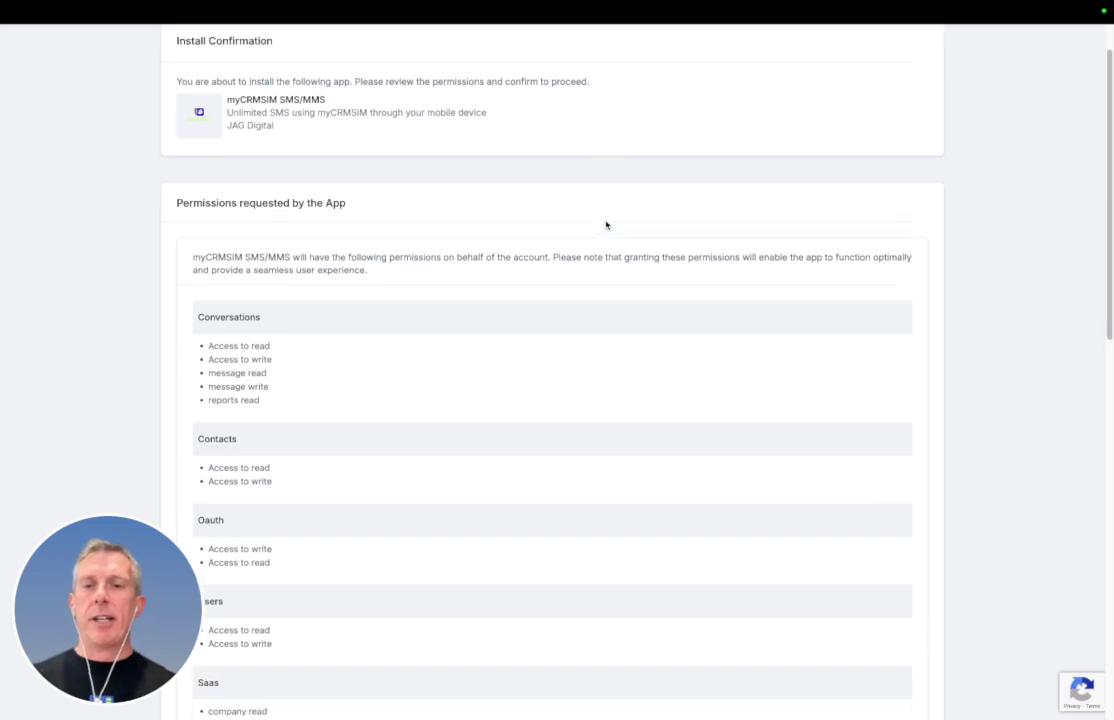
scroll(605, 225, "down", 6)
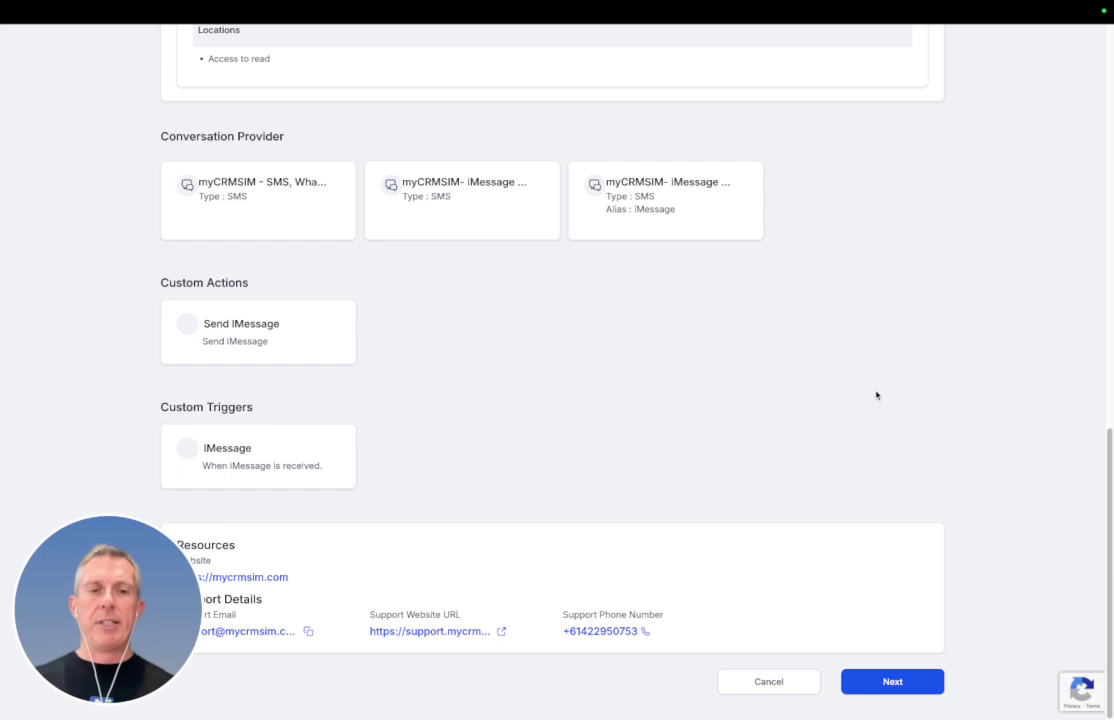
left_click(893, 686)
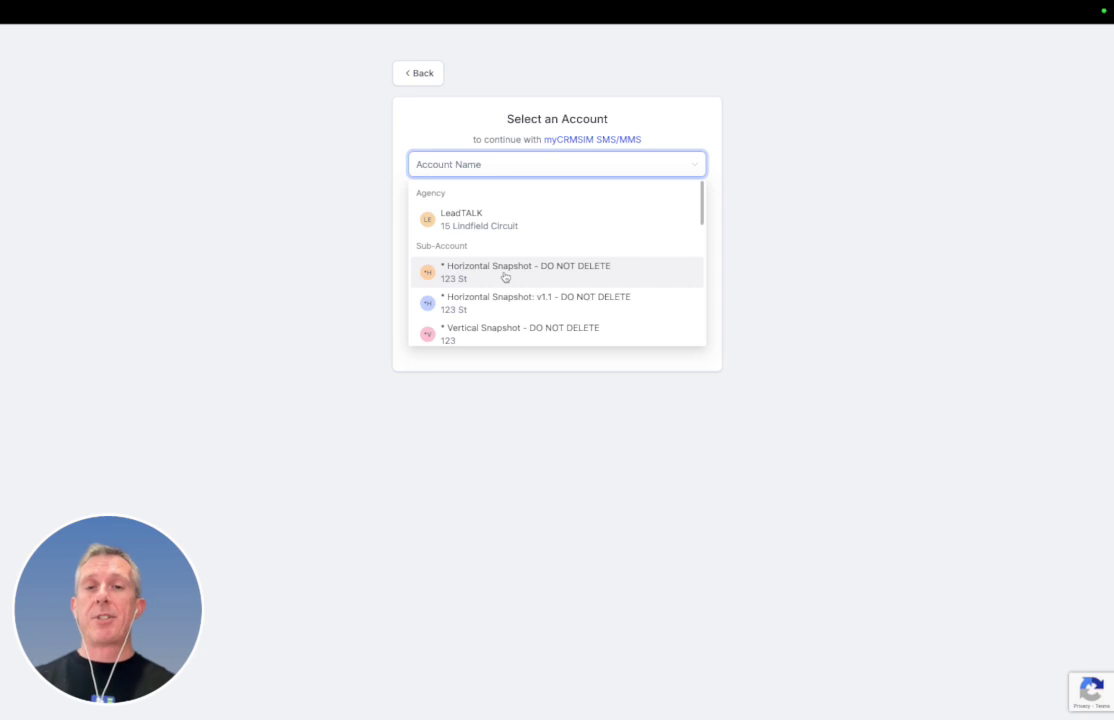
Choose the LeadTALK agency, install under all its locations, and enable automatic installation to future locations.
left_click(468, 219)
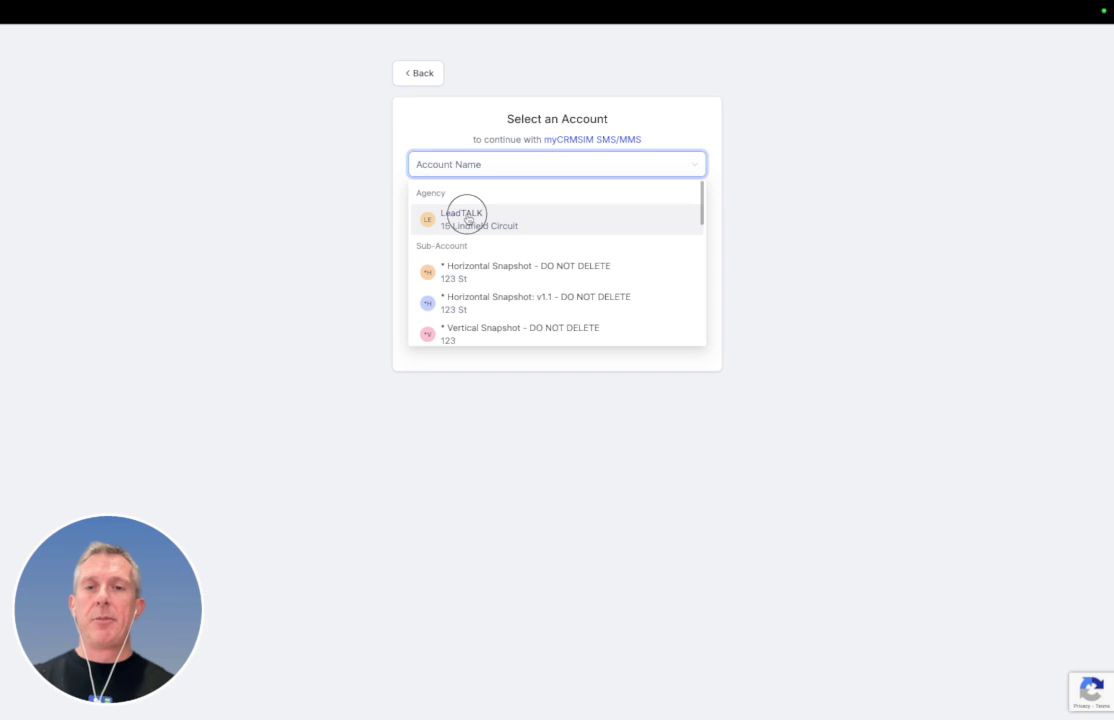
left_click(417, 121)
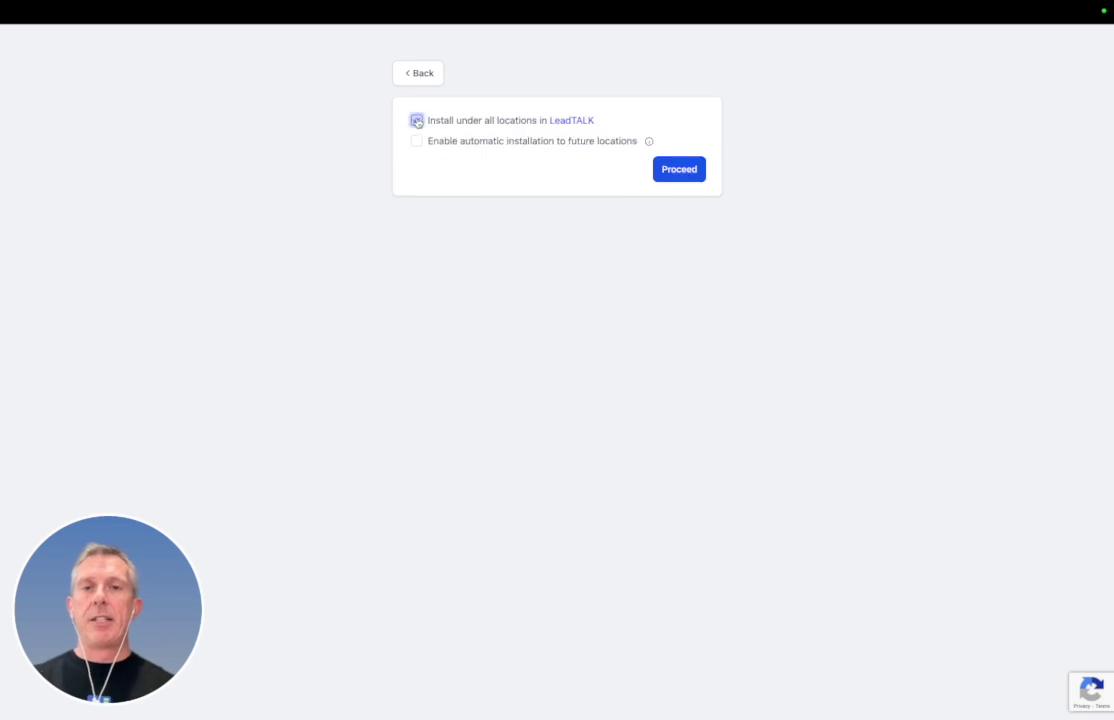
left_click(418, 142)
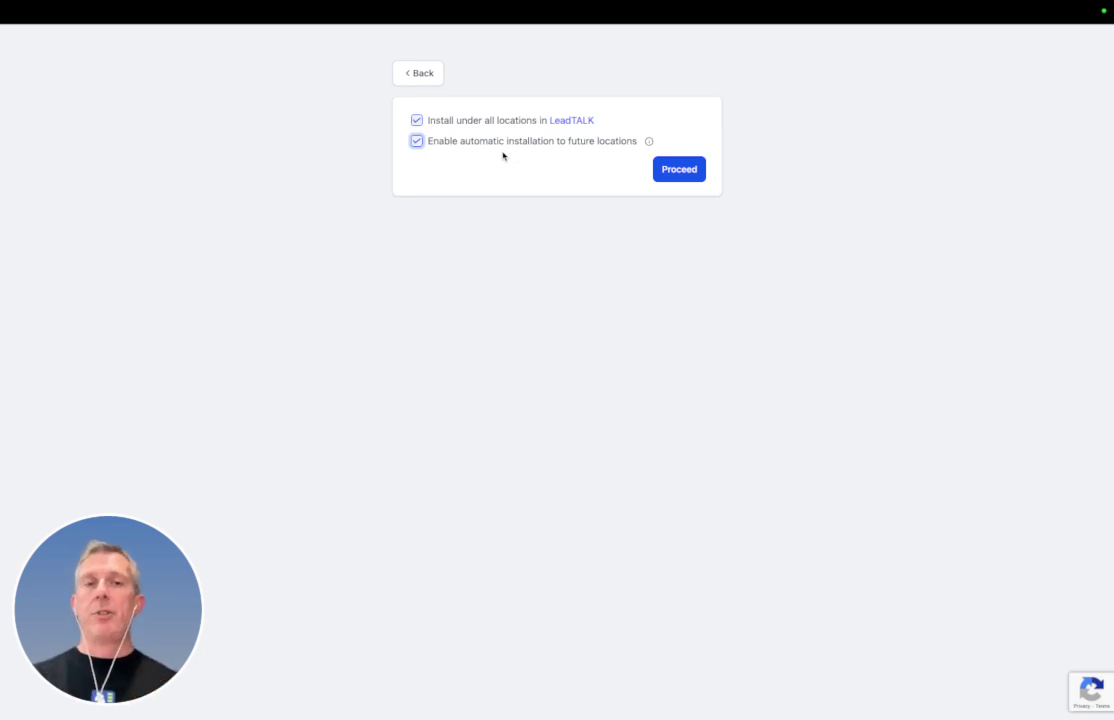
left_click(679, 171)
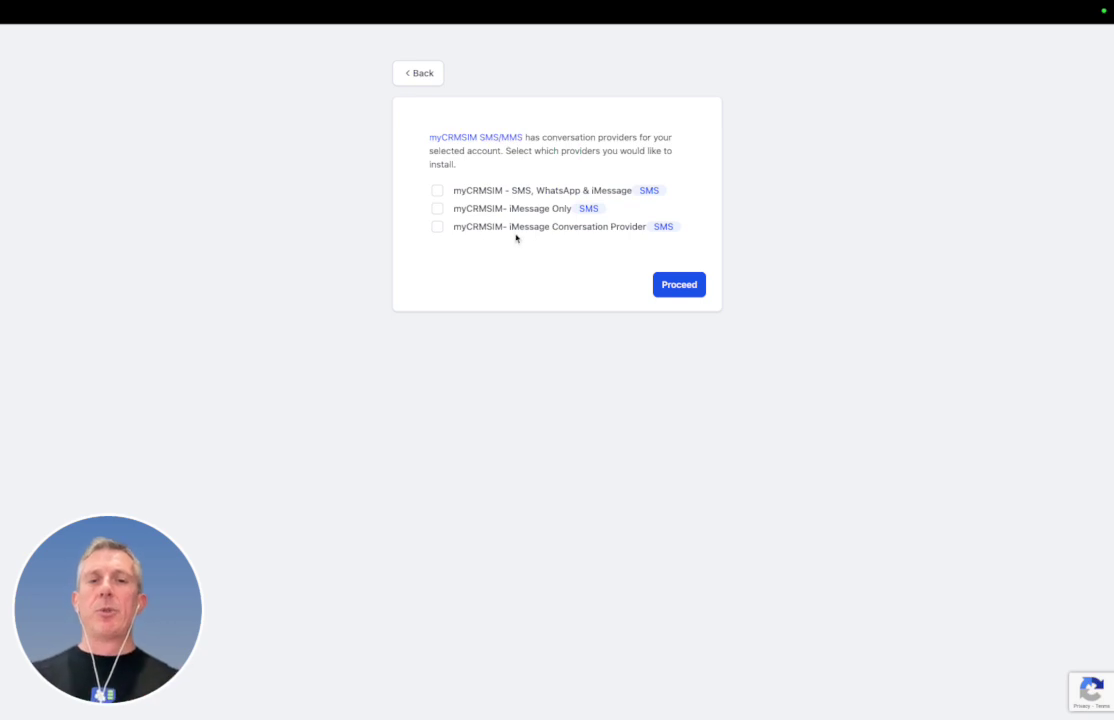
Install all three conversation providers: SMS, WhatsApp & iMessage, iMessage Only, and iMessage Conversation Provider.
left_click(436, 190)
left_click(437, 209)
left_click(437, 226)
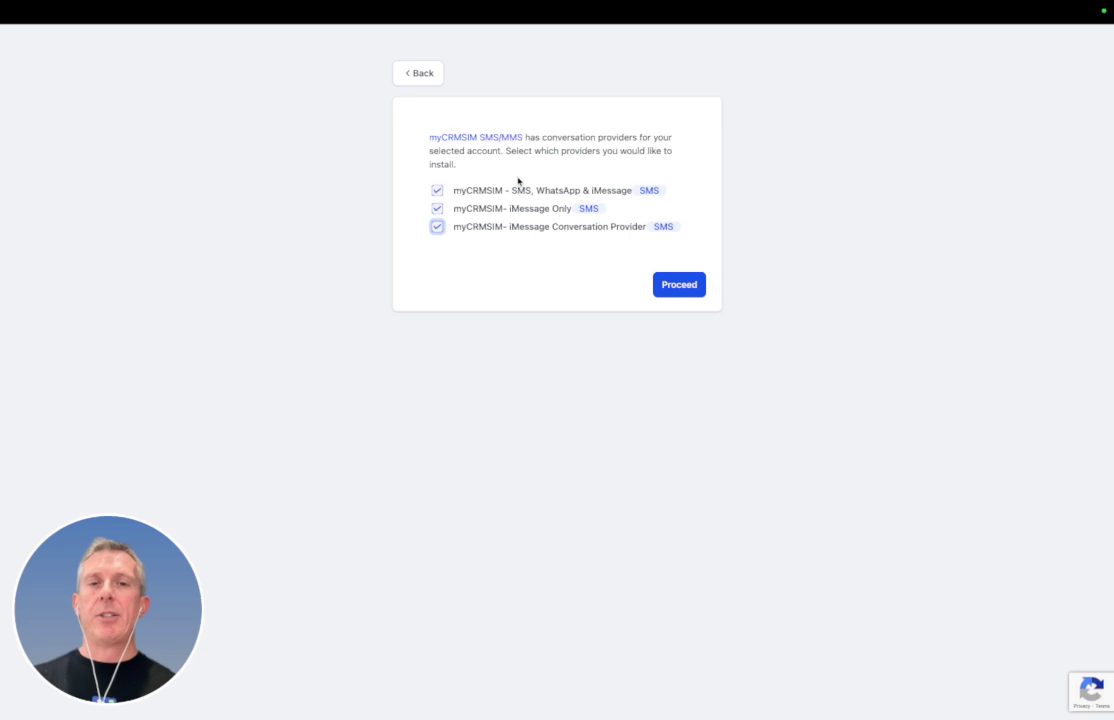
left_click(680, 287)
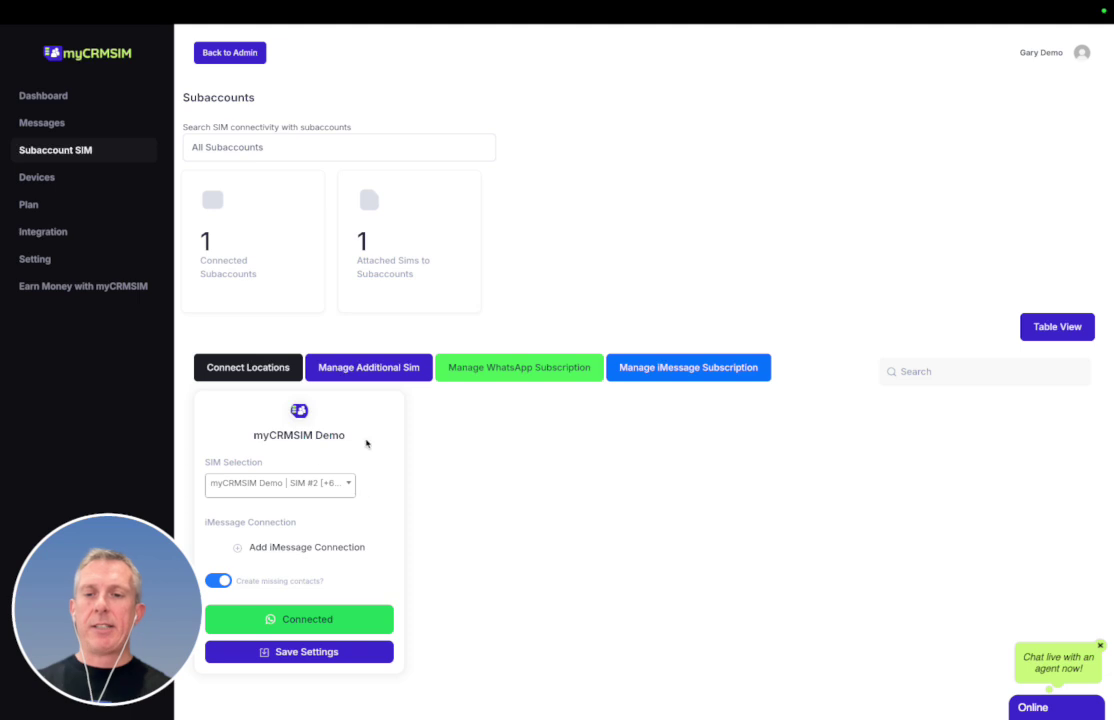
Connect the myCRMSIM iMessage Test Account location and return to the subaccount list.
left_click(254, 370)
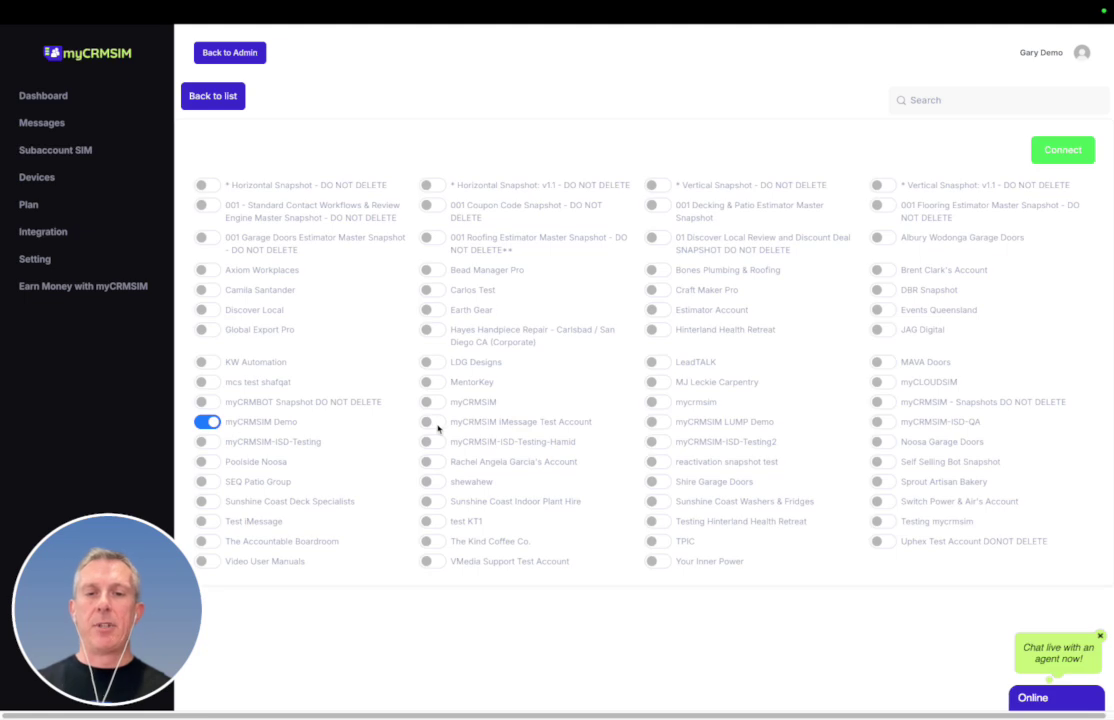
left_click(434, 423)
left_click(434, 423)
left_click(434, 423)
left_click(1062, 150)
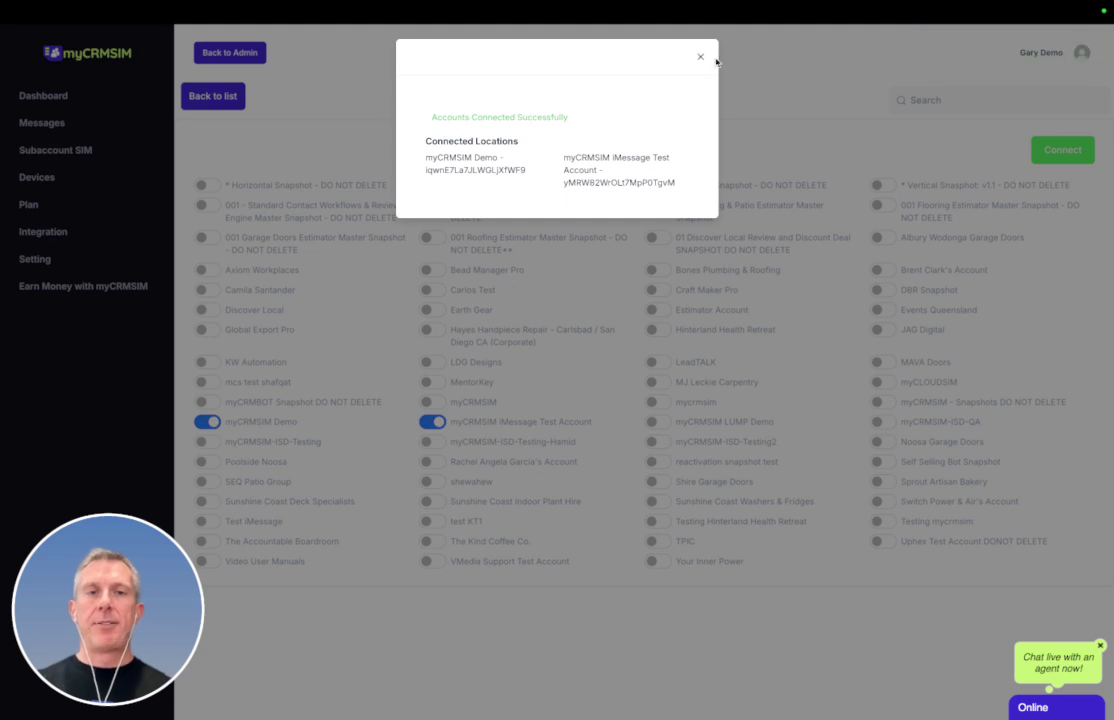
left_click(700, 57)
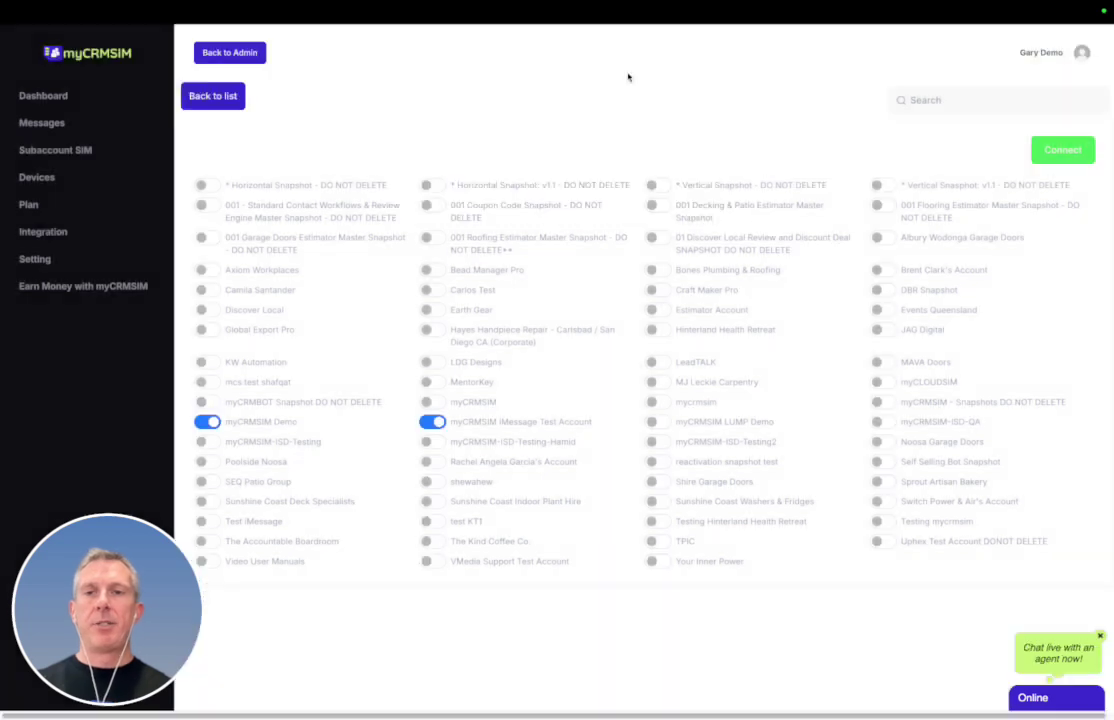
left_click(213, 96)
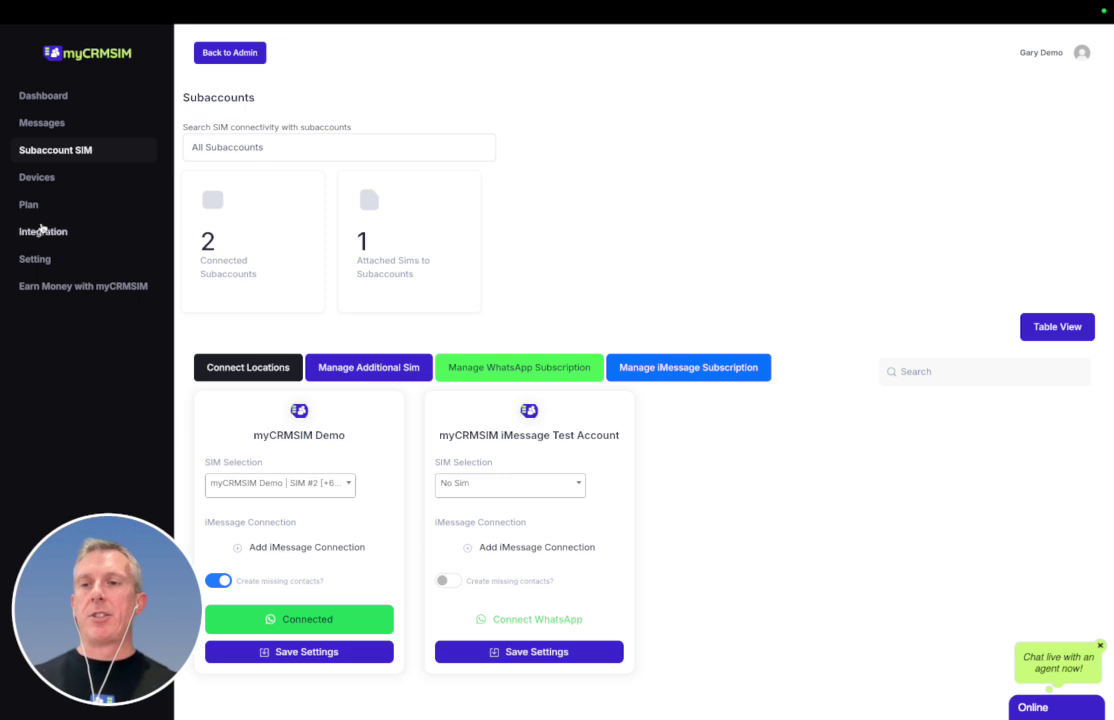
Open the device list and start adding an iMessage gateway.
left_click(37, 177)
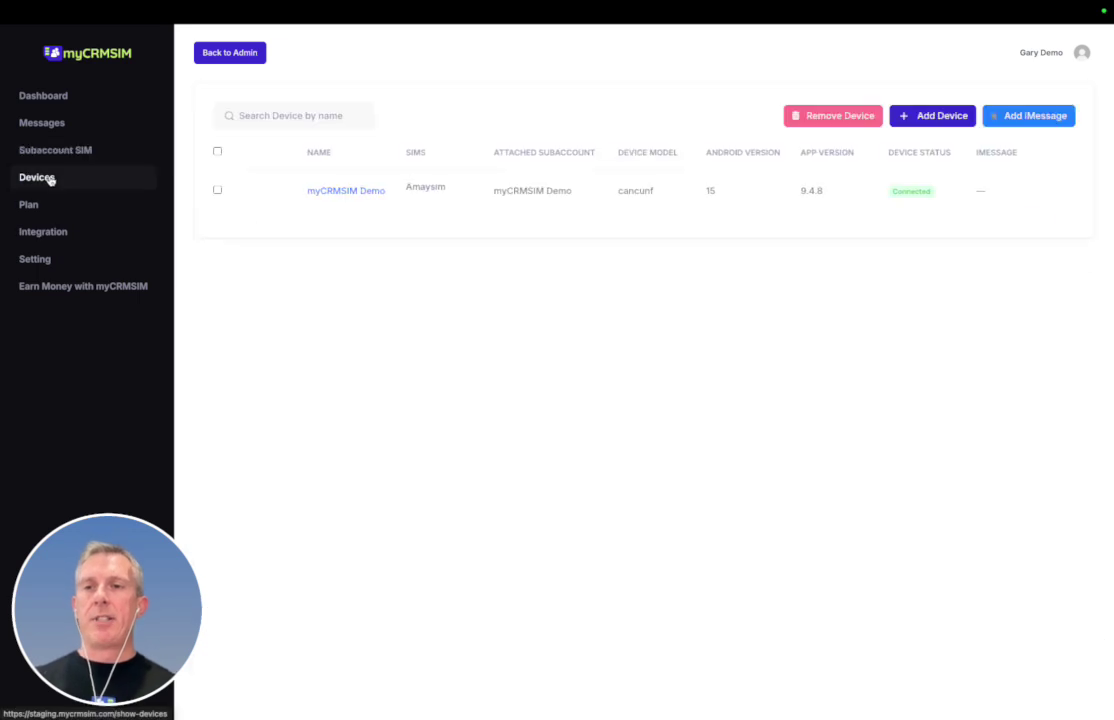
left_click_drag(301, 190, 973, 188)
left_click(898, 234)
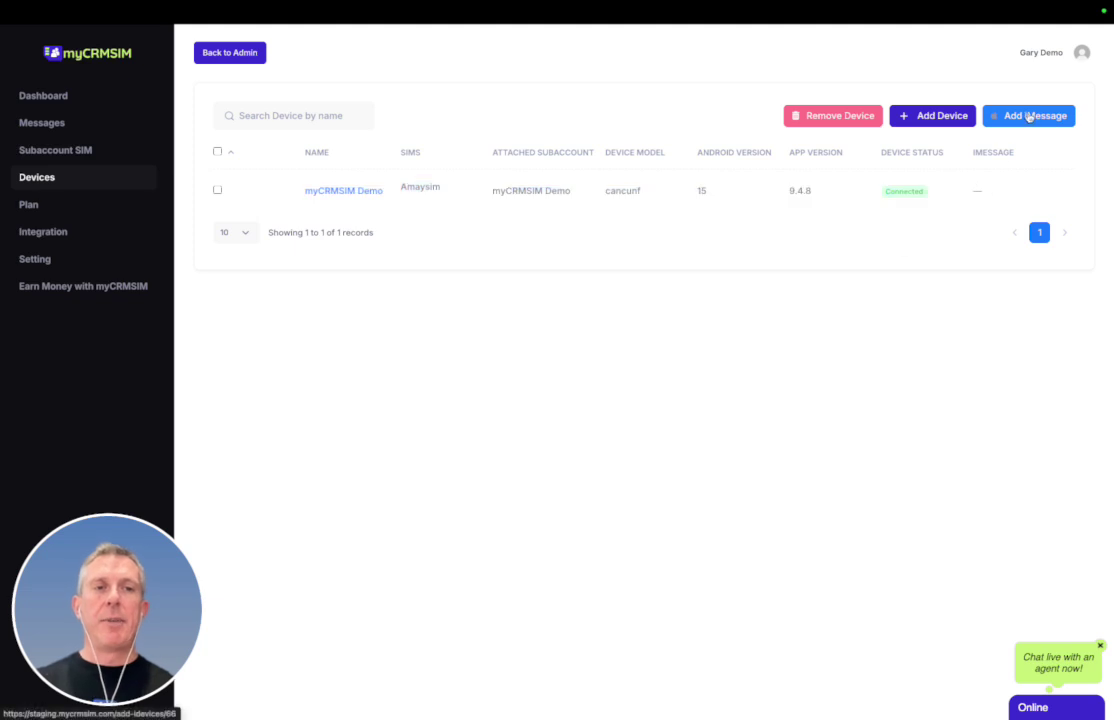
left_click(1027, 118)
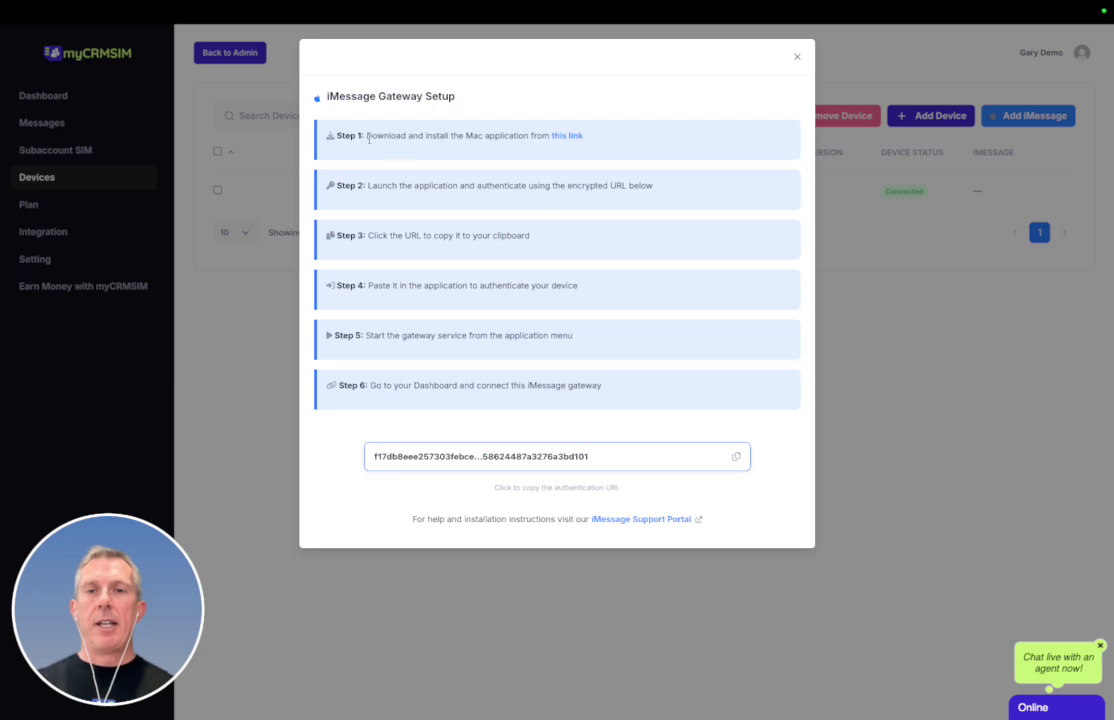
Download the Mac gateway app as v001-myiMessageGateway.zip into the Applications folder.
left_click(568, 137)
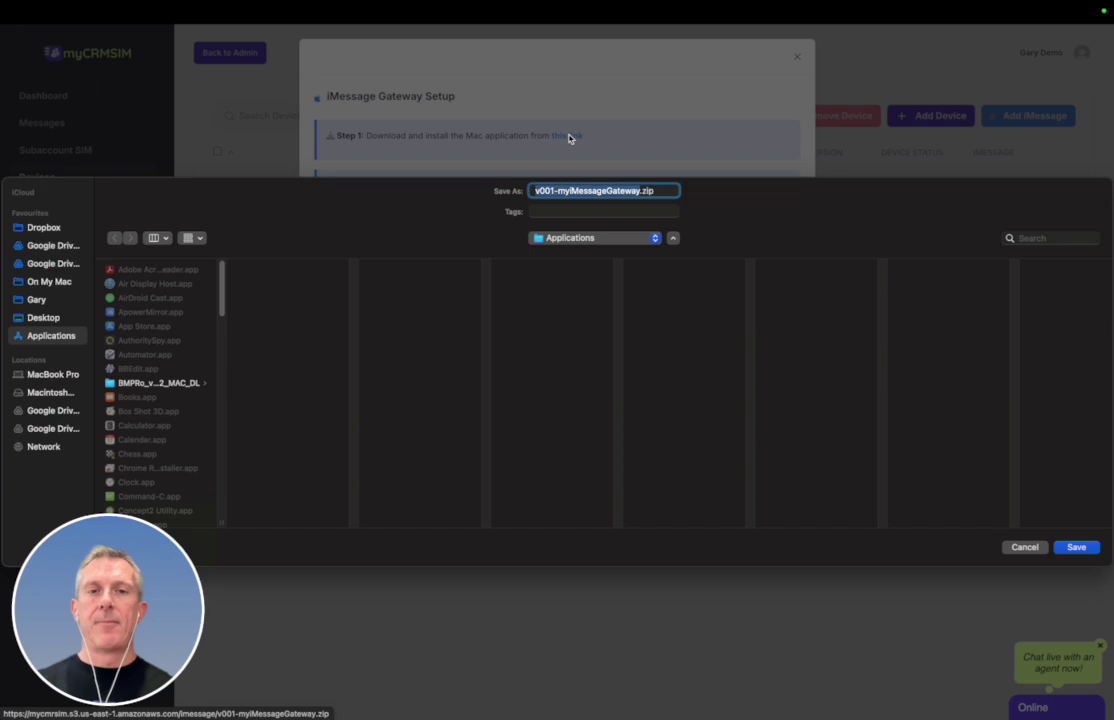
left_click(48, 340)
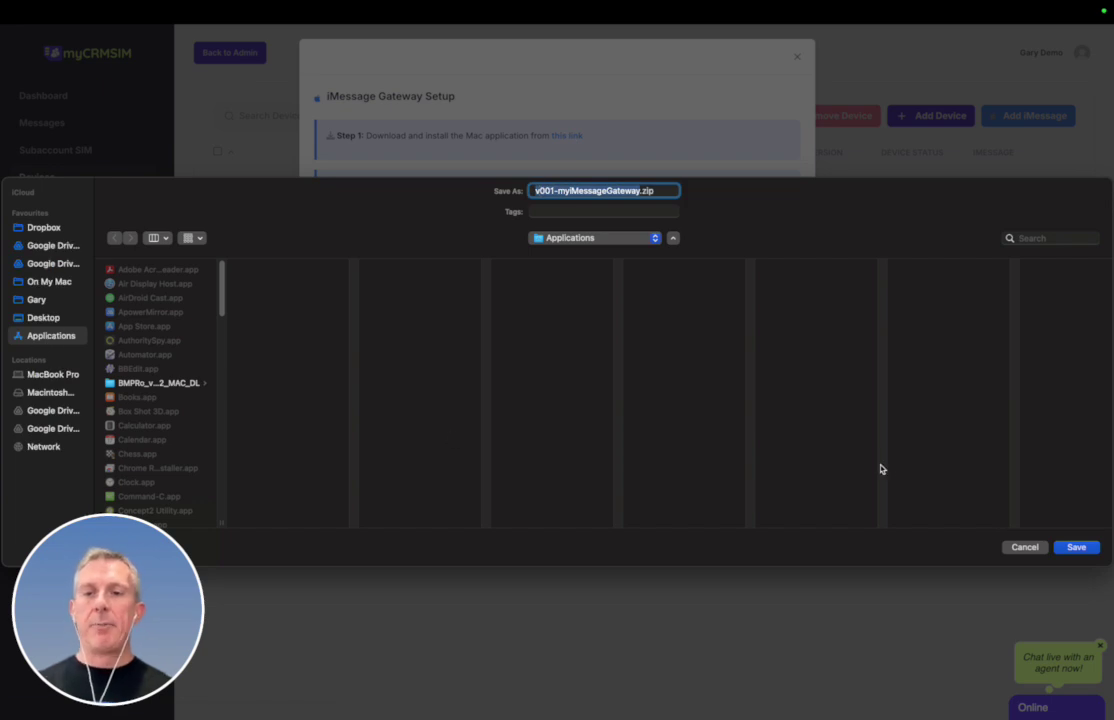
left_click(1075, 548)
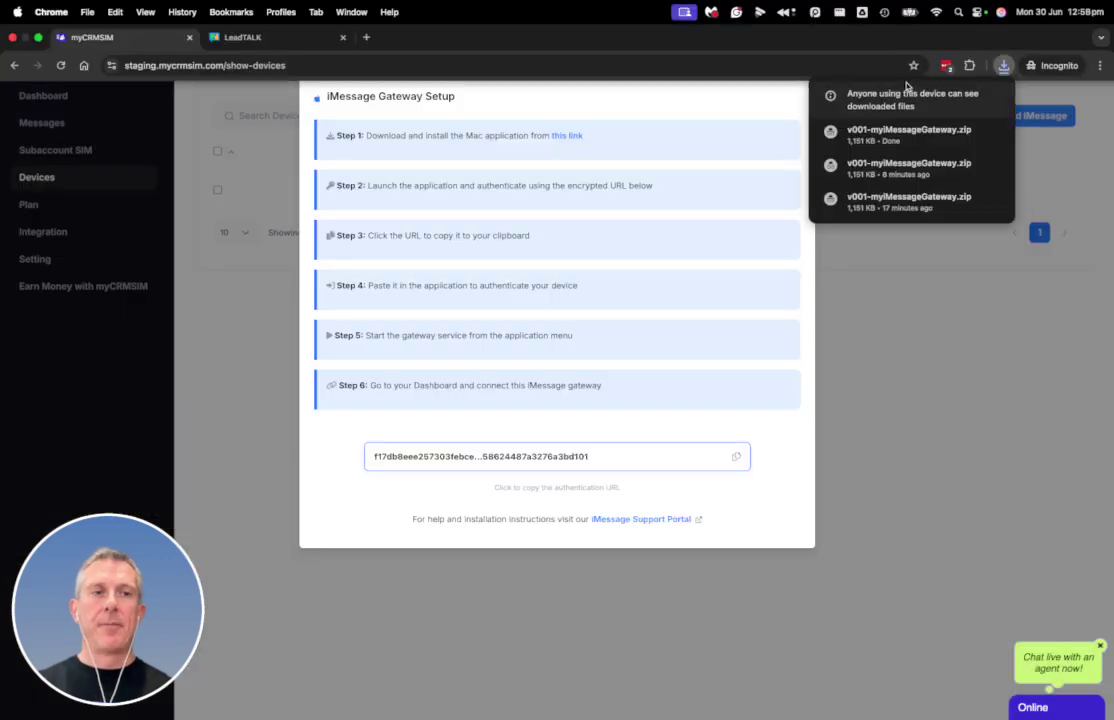
mouse_move(937, 134)
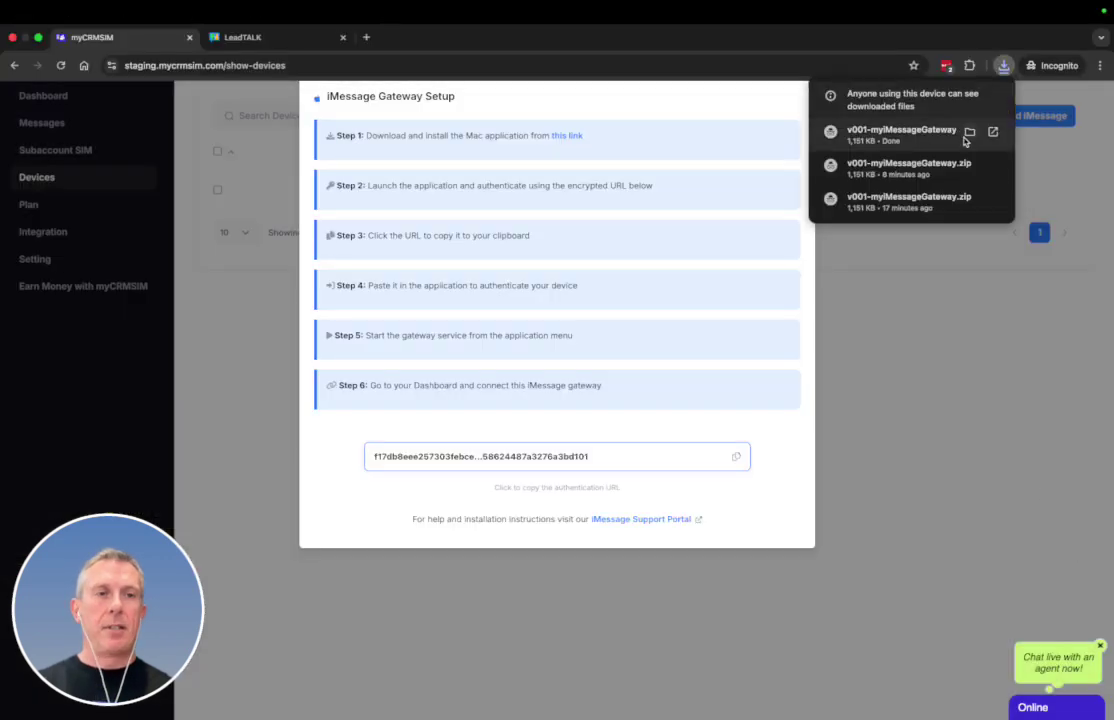
left_click(1040, 155)
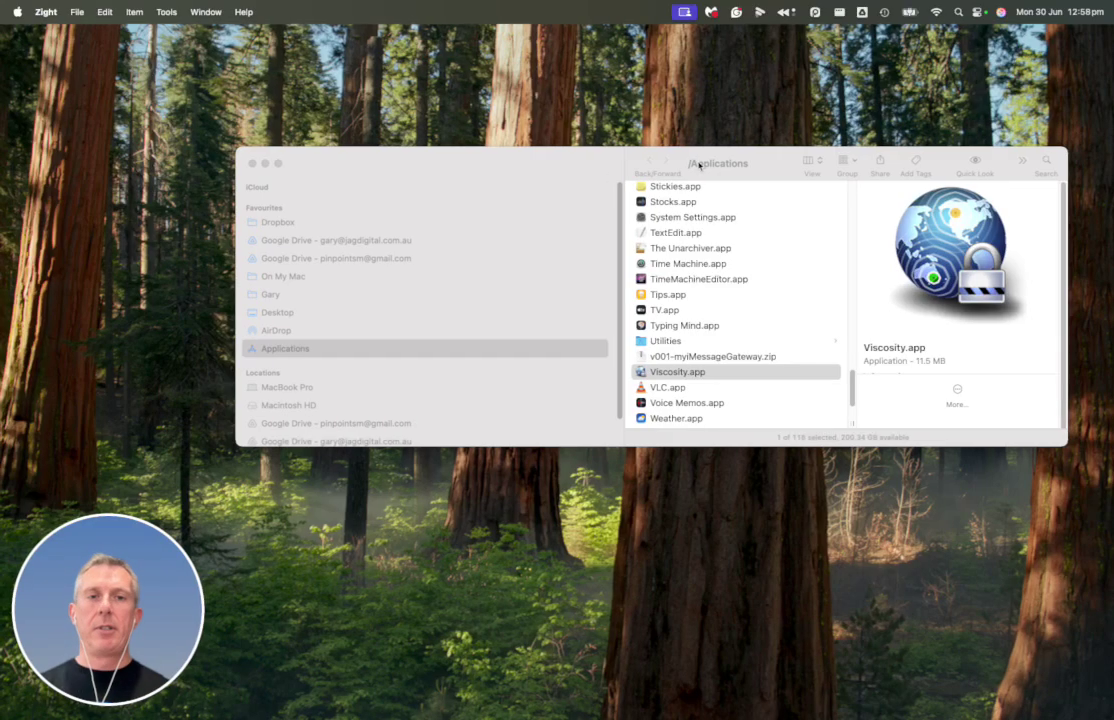
Unpack v001-myiMessageGateway.zip in the Applications folder in Finder.
left_click(688, 358)
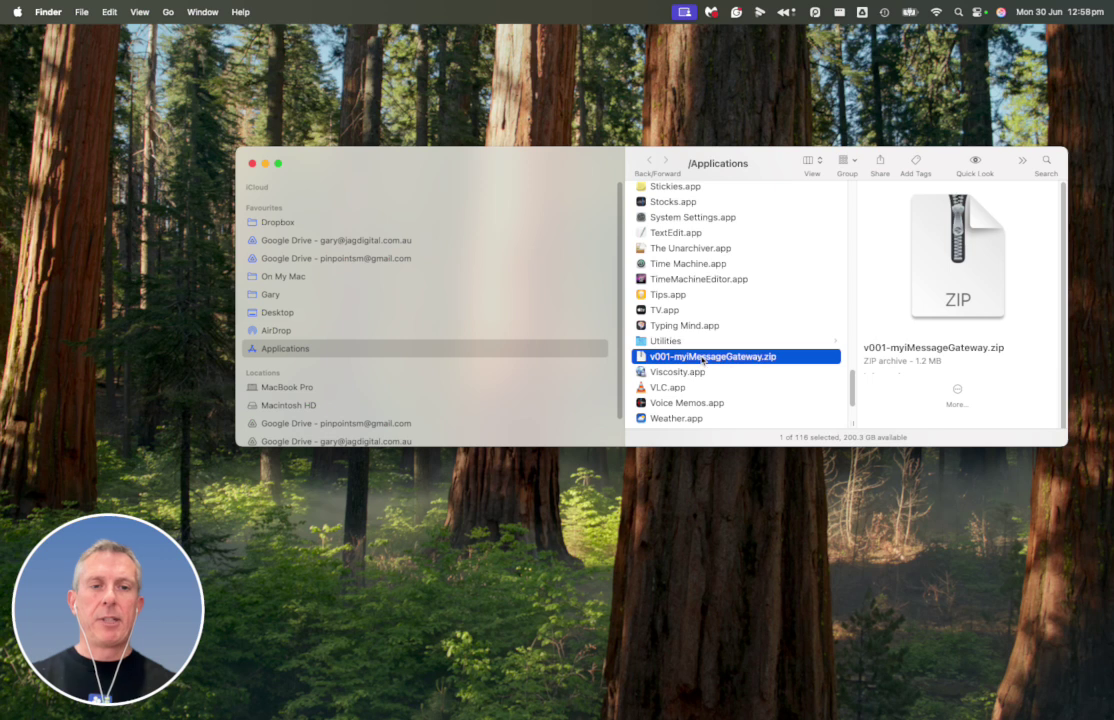
double_click(703, 361)
scroll(752, 295, "up", 2)
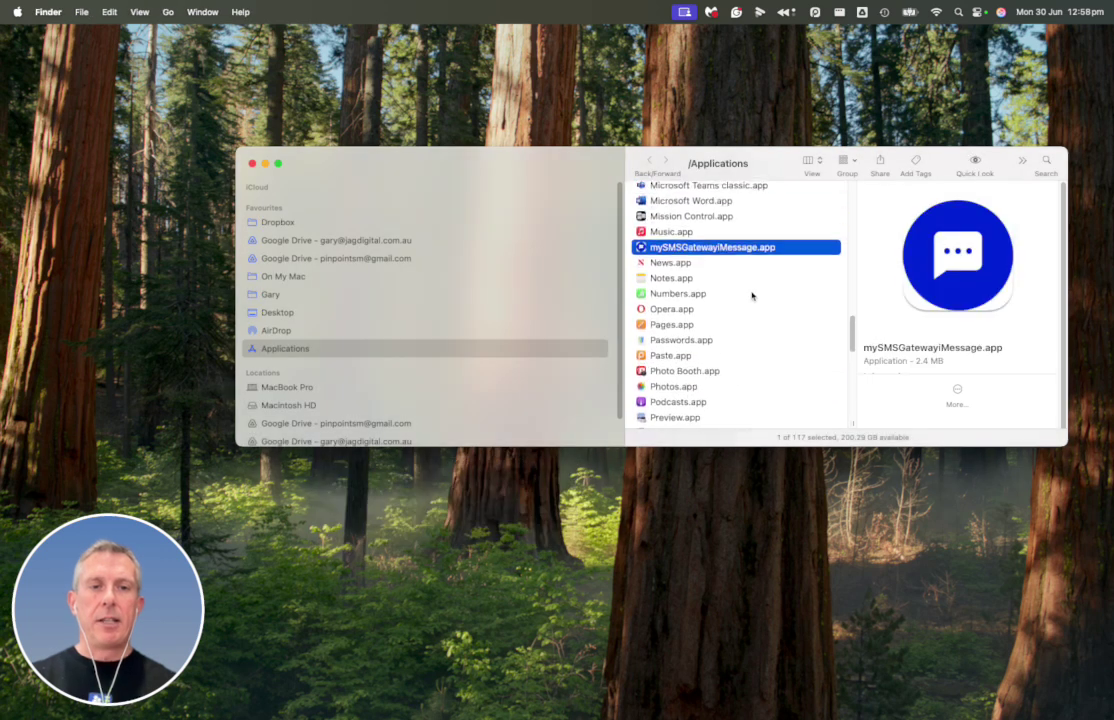
Try to launch mySMSGatewayiMessage.app and dismiss the security warning without moving the app to the bin.
double_click(716, 254)
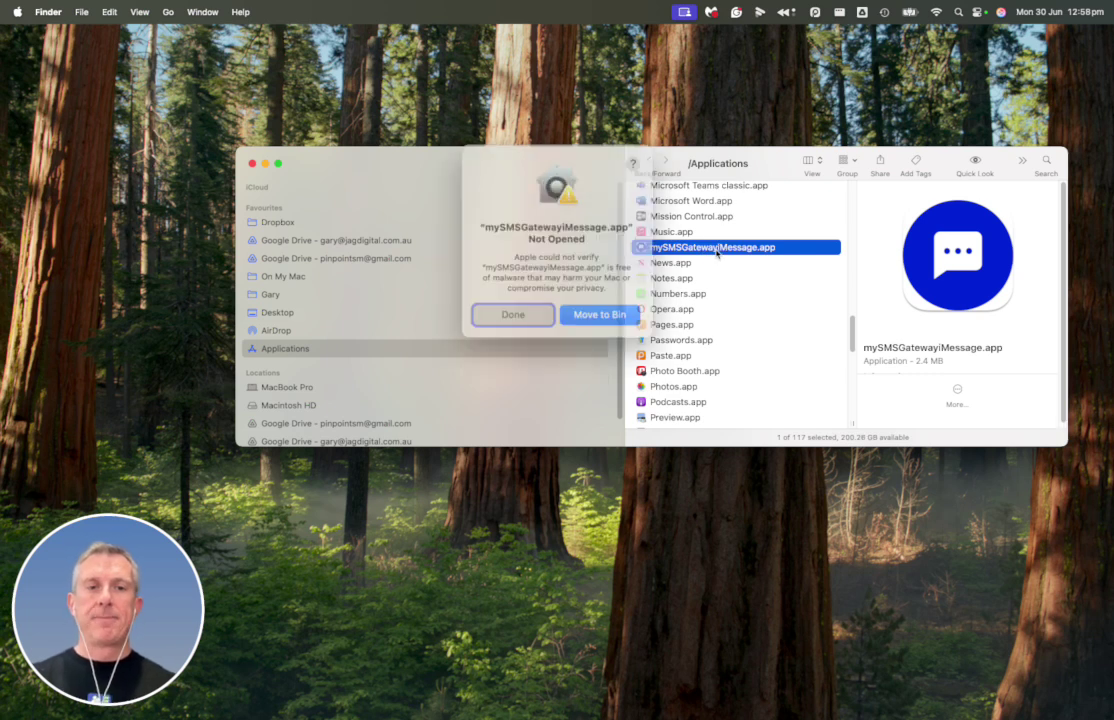
left_click_drag(607, 284, 501, 254)
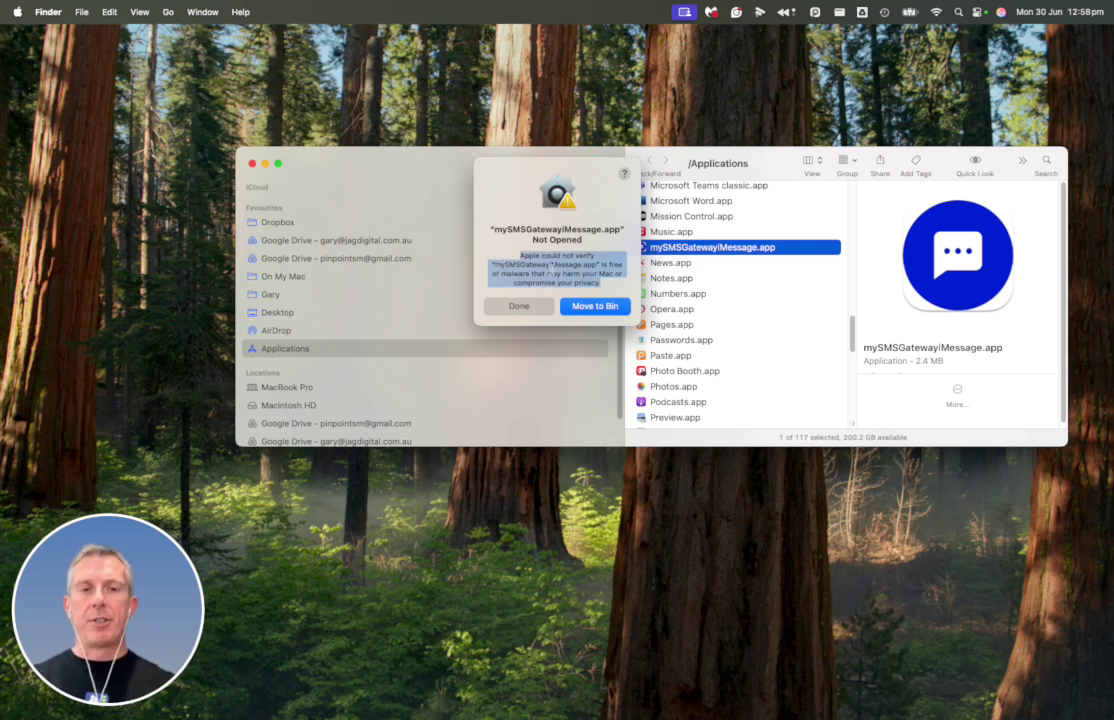
left_click(519, 306)
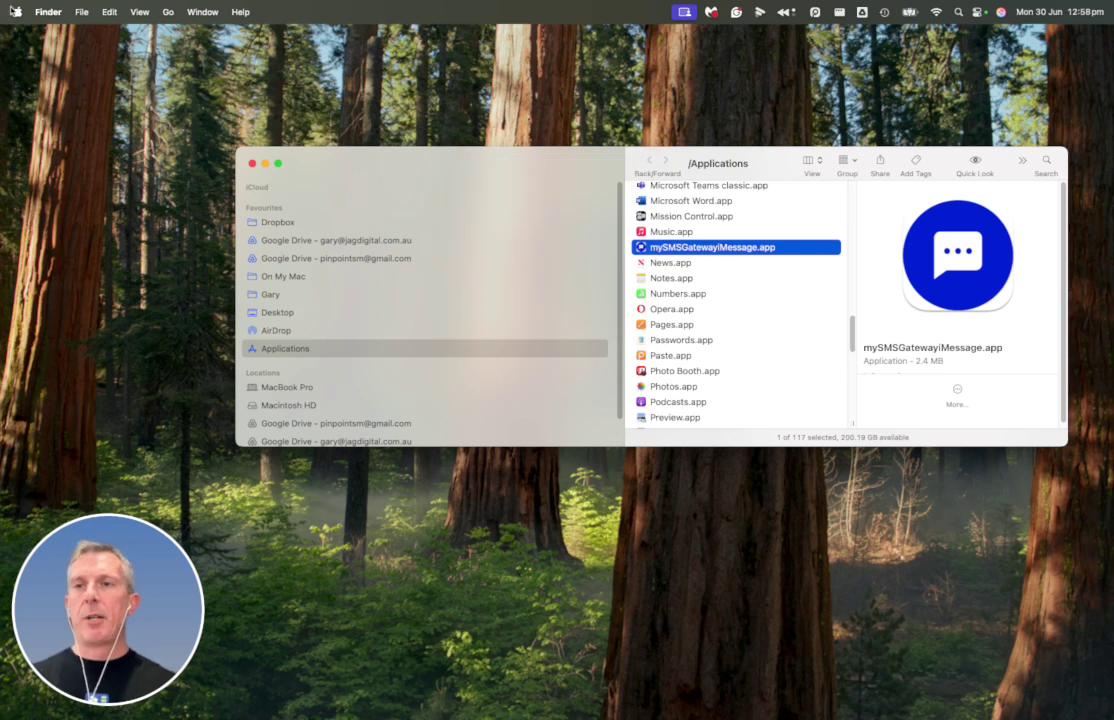
Open the Privacy & Security settings in macOS System Settings by searching for "privacy".
left_click(17, 13)
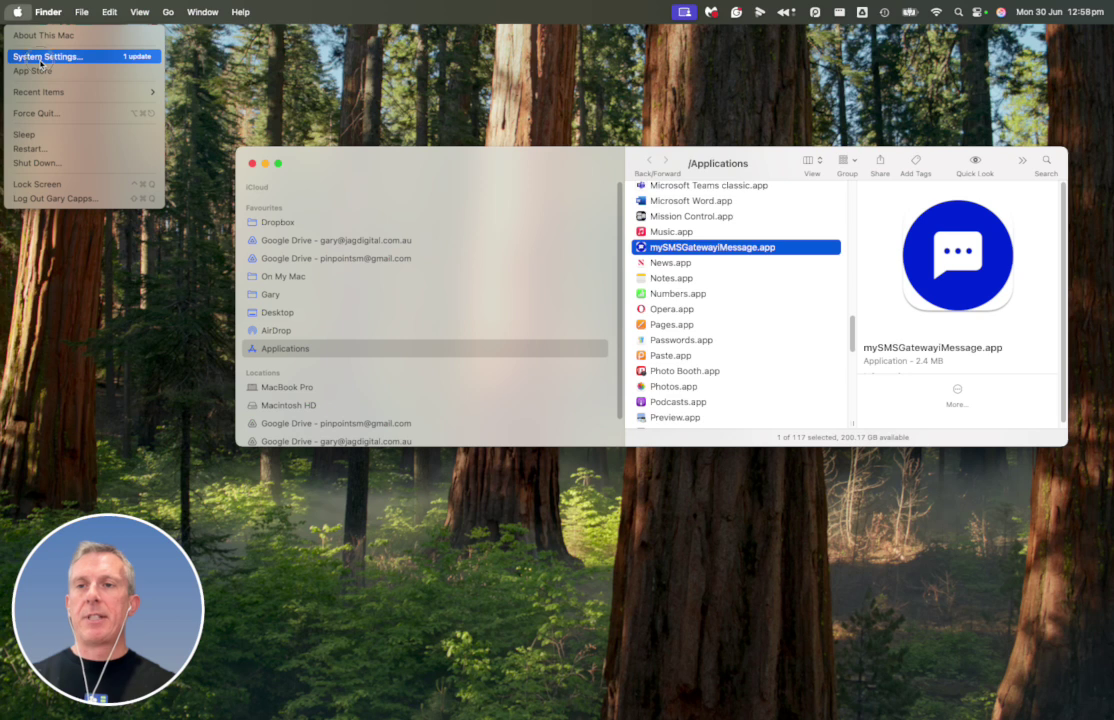
left_click(40, 58)
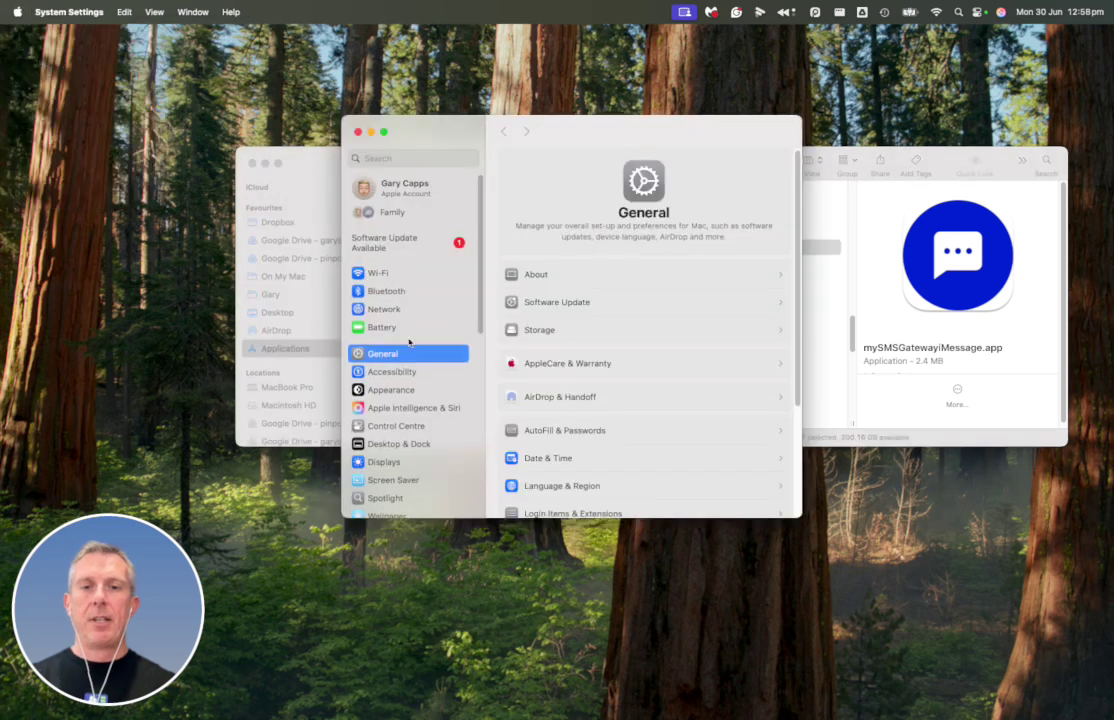
left_click(385, 158)
type("privacy")
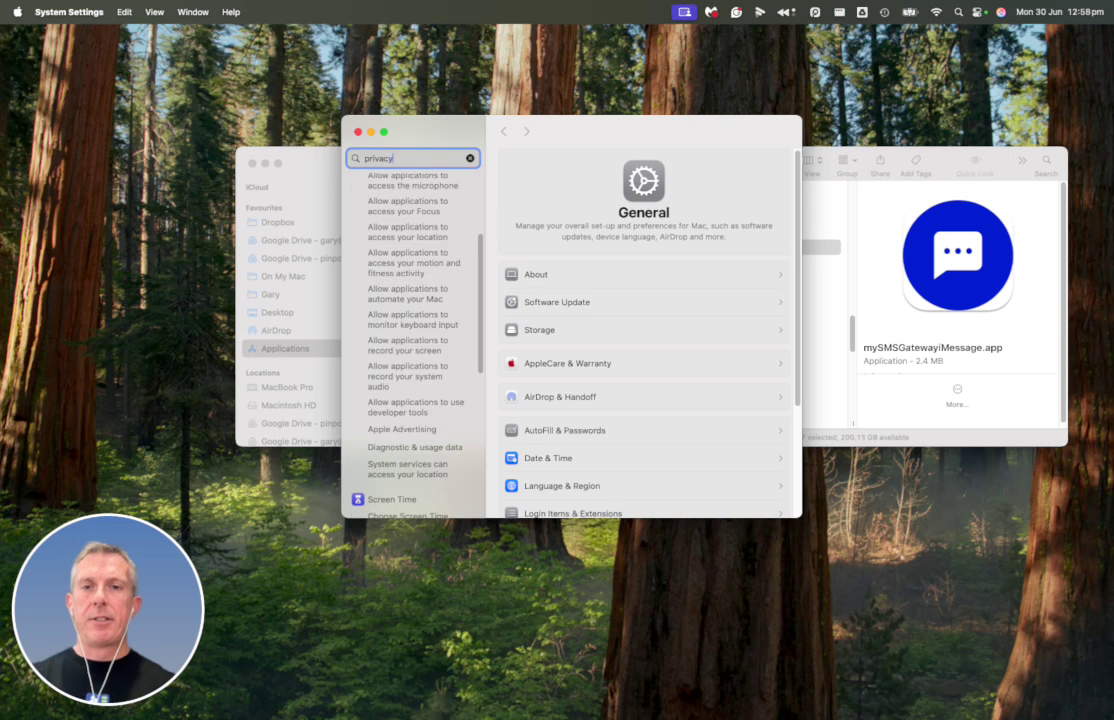
key("Return")
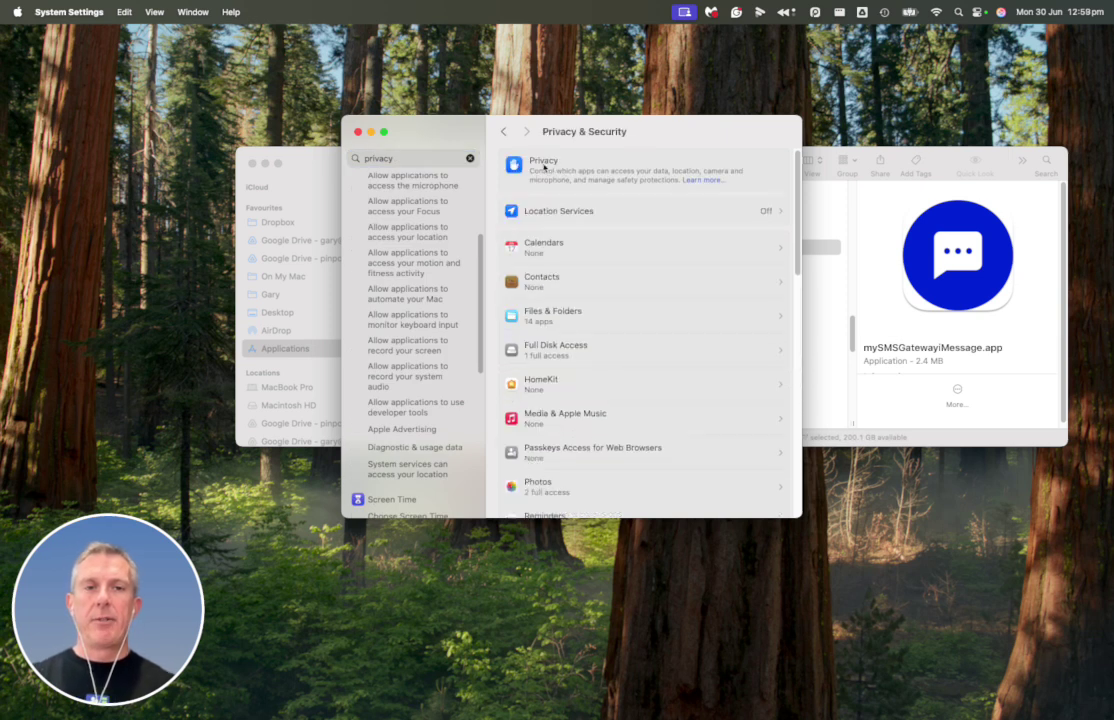
scroll(408, 185, "up", 5)
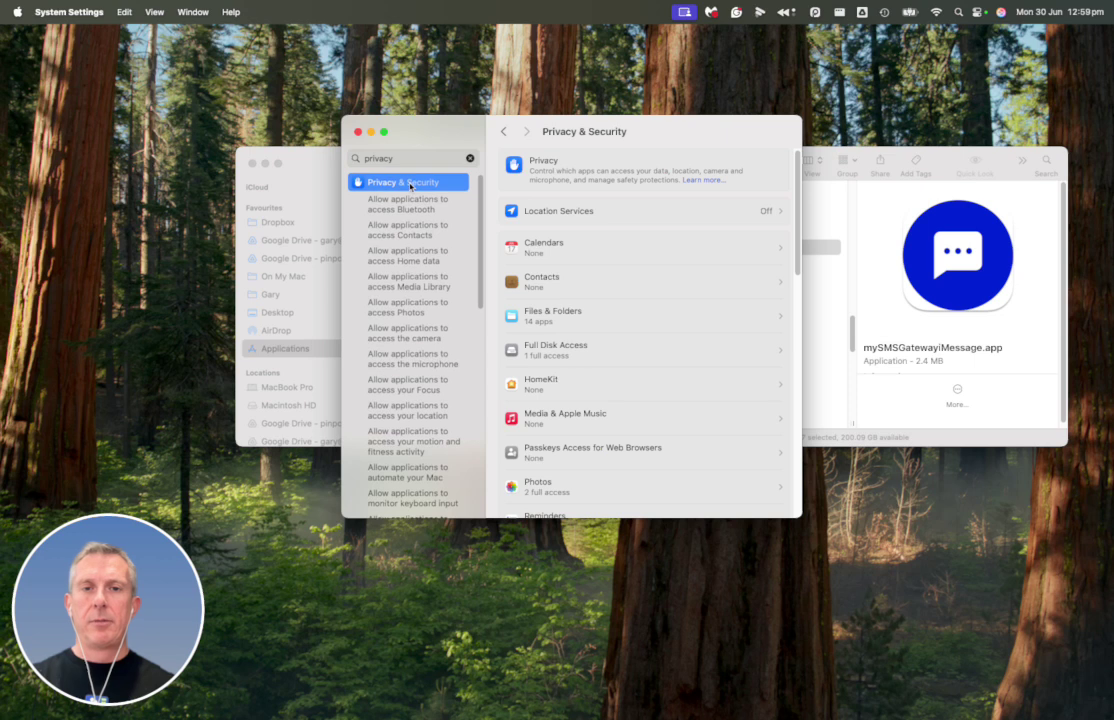
Allow the blocked mySMSGatewayiMessage.app to open anyway in the Security section and confirm its launch.
scroll(652, 311, "down", 5)
scroll(651, 310, "down", 10)
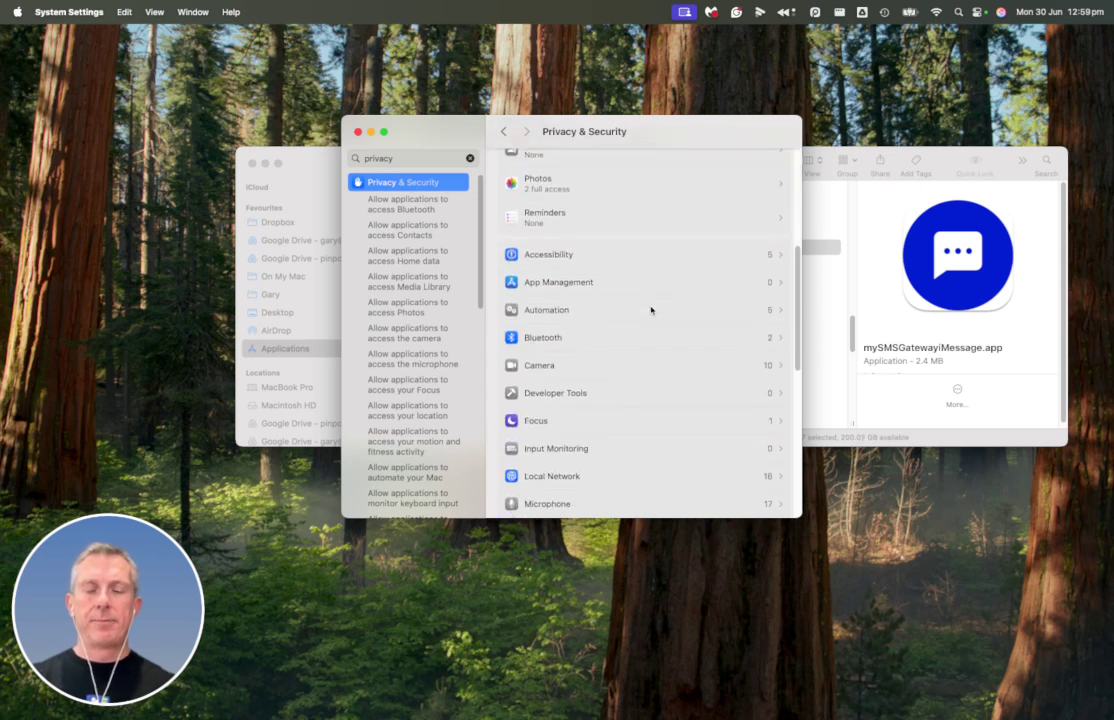
scroll(651, 310, "down", 10)
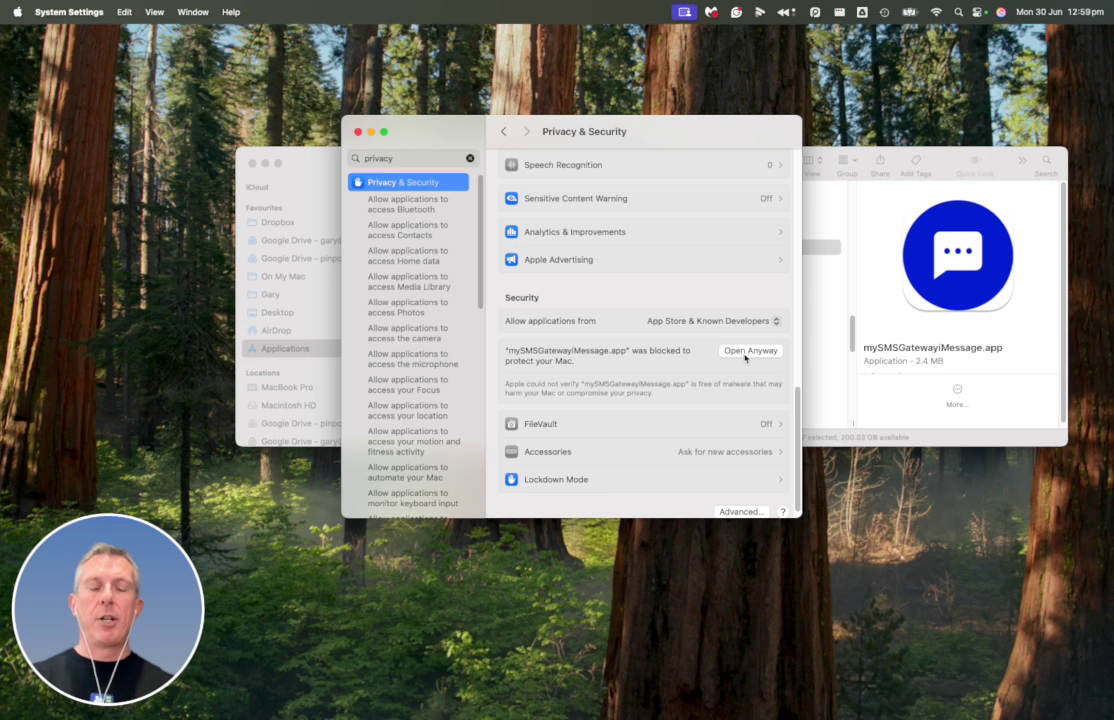
left_click(745, 352)
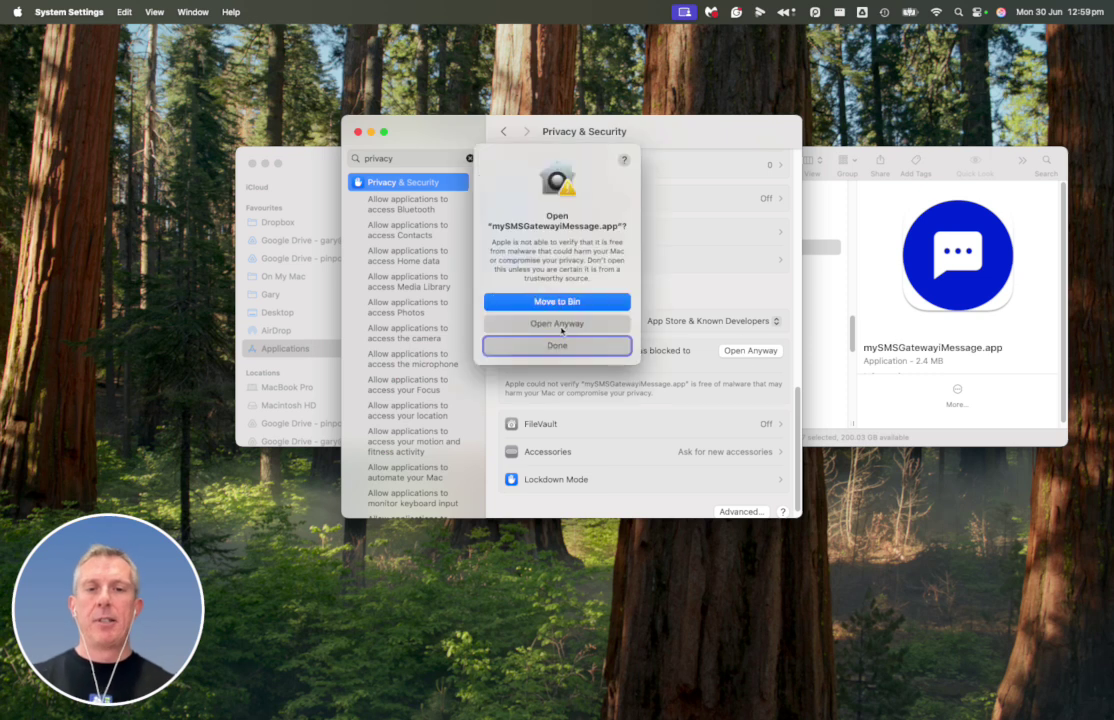
left_click(558, 324)
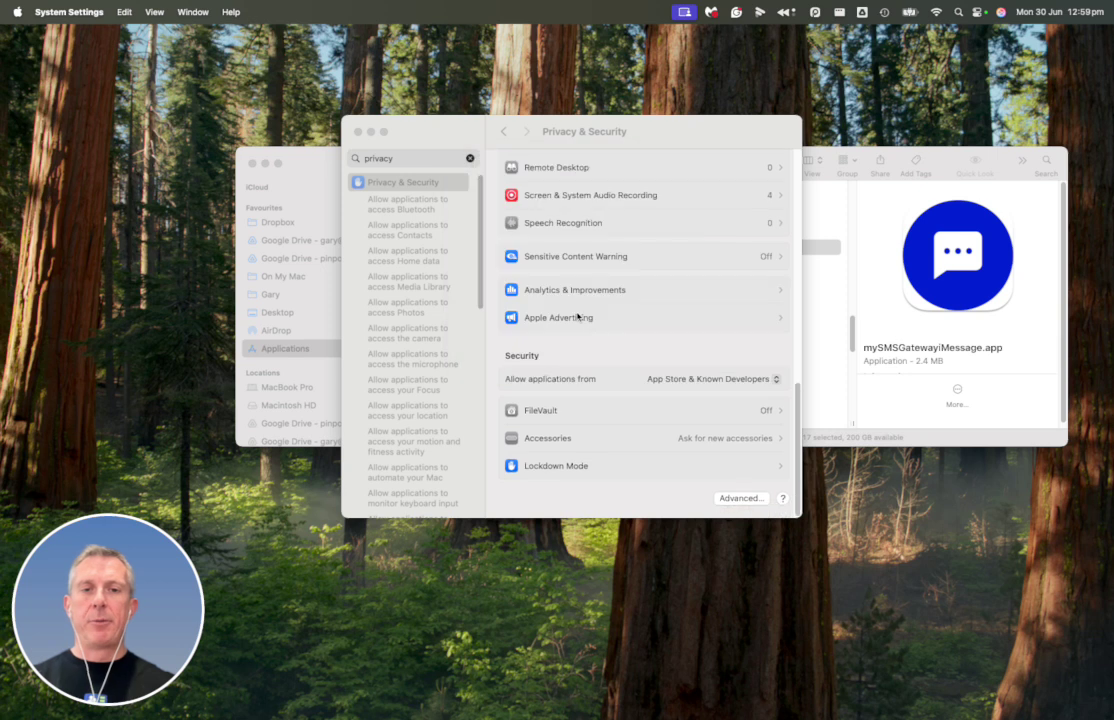
Check the Full Disk Access permission of mySMSGatewayiMessage beside the gateway window and close System Settings.
left_click_drag(375, 176, 668, 208)
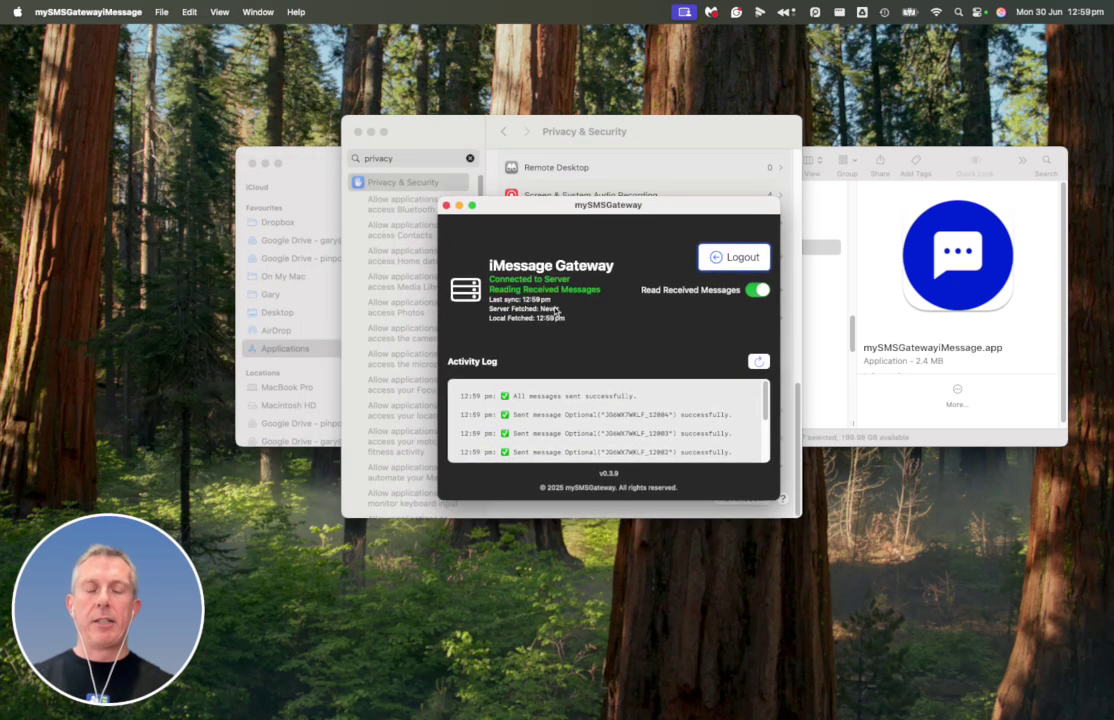
left_click_drag(652, 211, 620, 236)
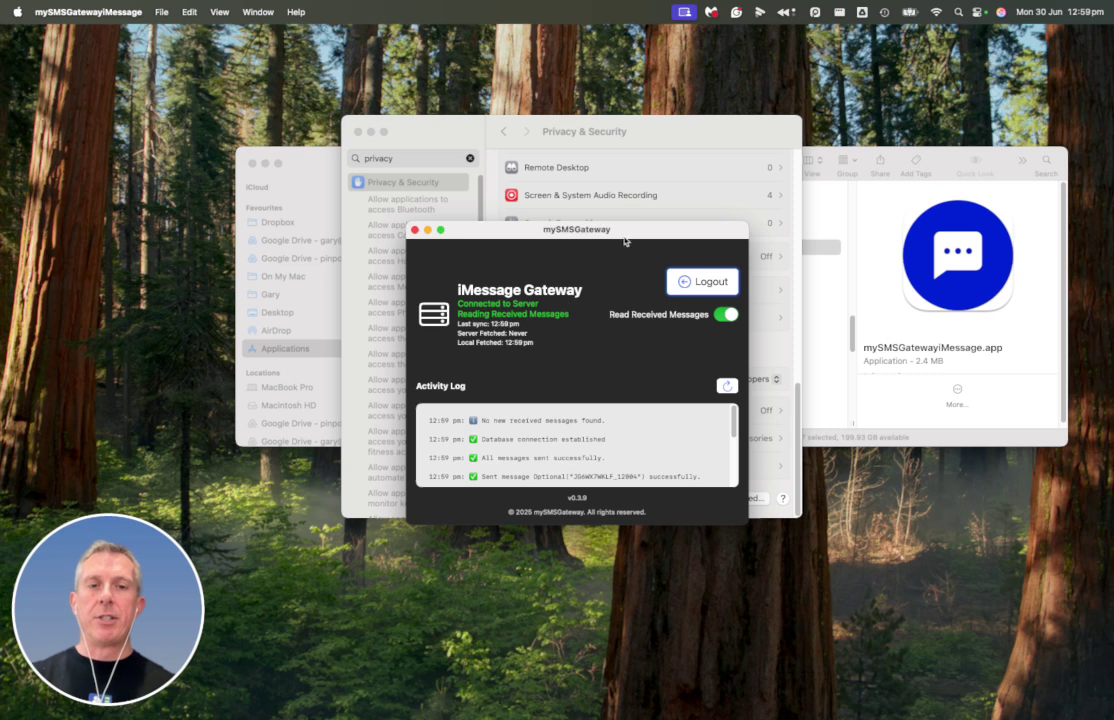
left_click_drag(626, 237, 967, 300)
left_click_drag(666, 129, 519, 92)
scroll(392, 300, "up", 3)
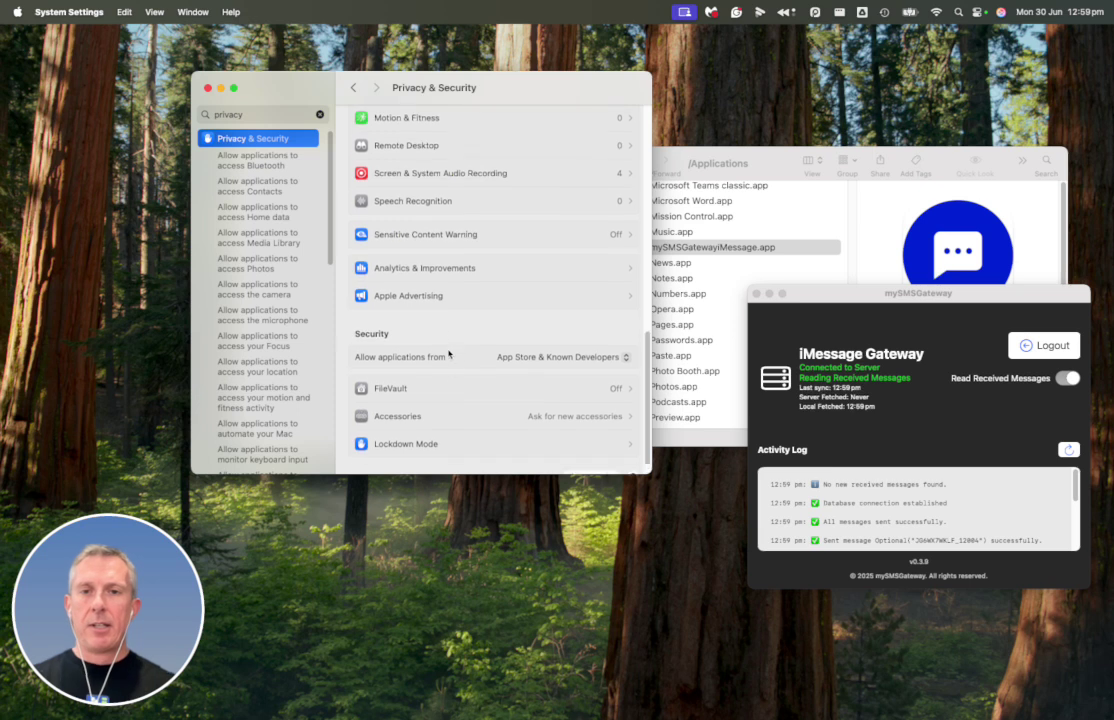
scroll(448, 353, "up", 5)
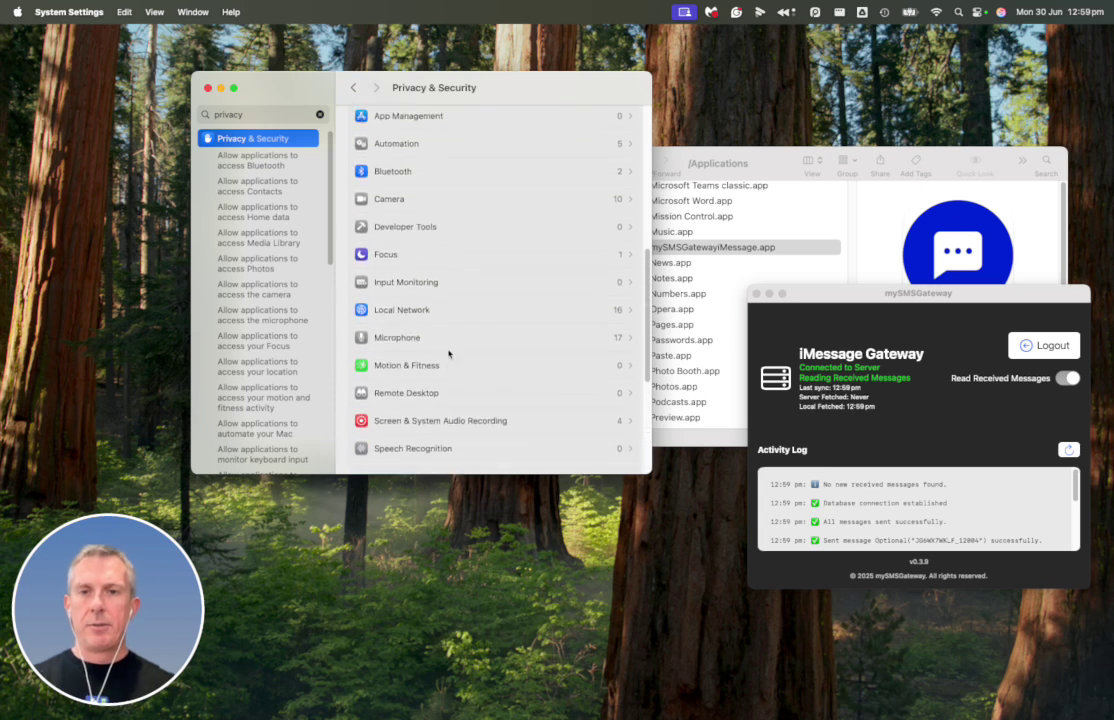
scroll(448, 353, "up", 5)
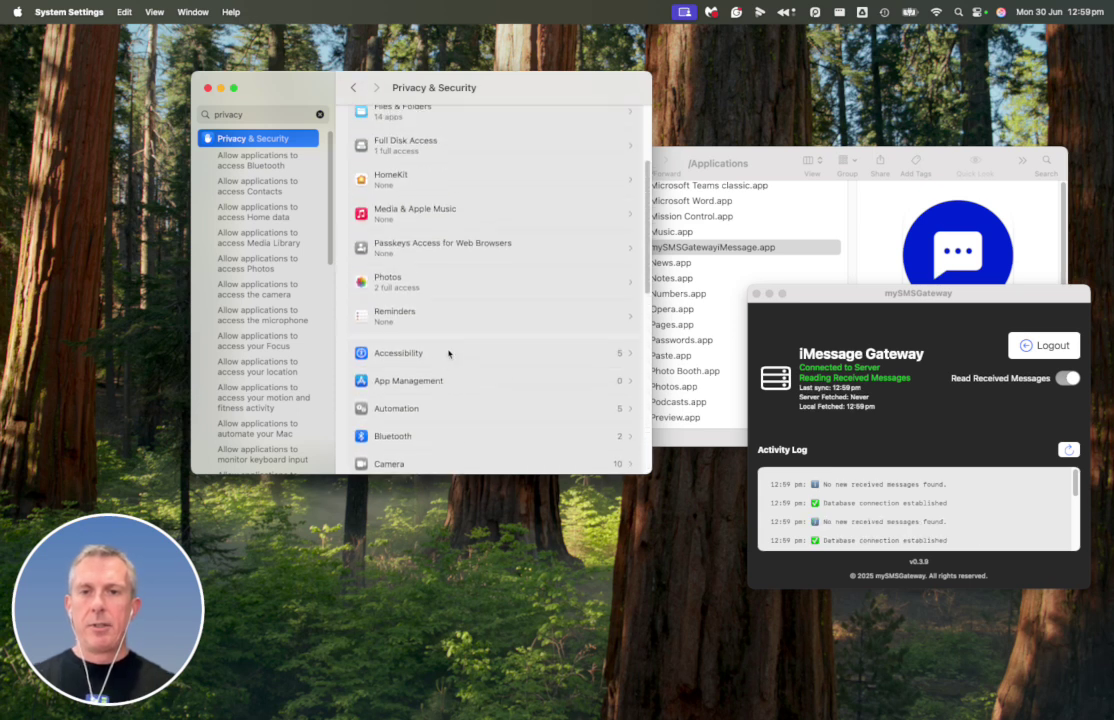
scroll(448, 353, "up", 2)
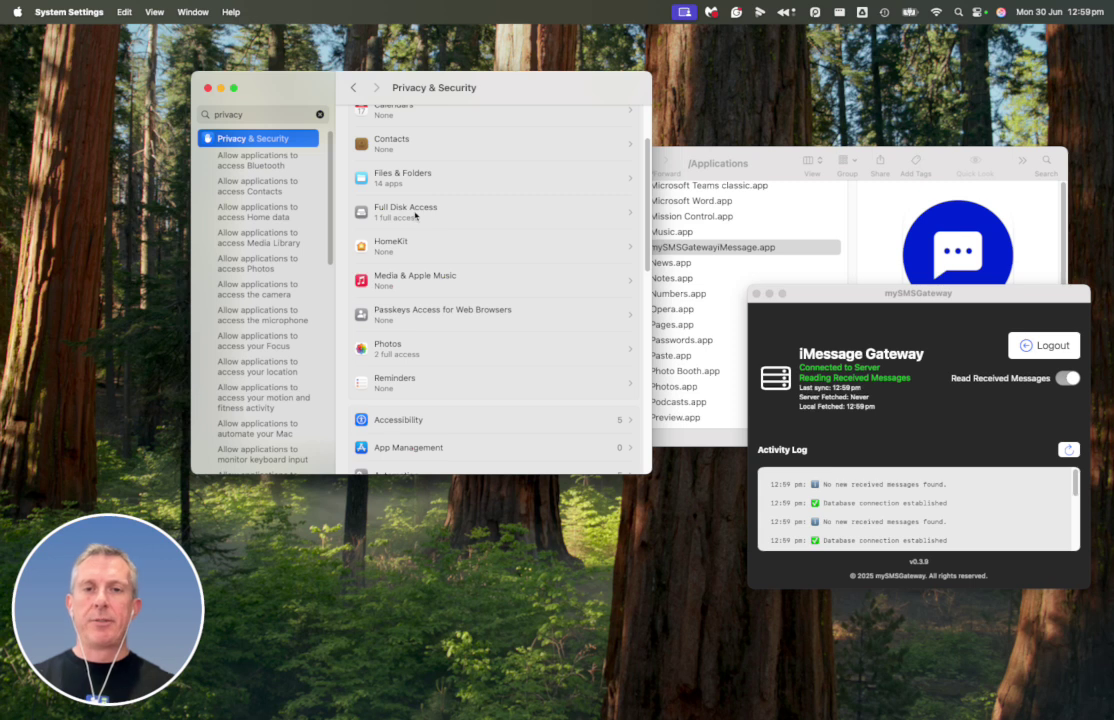
left_click(415, 212)
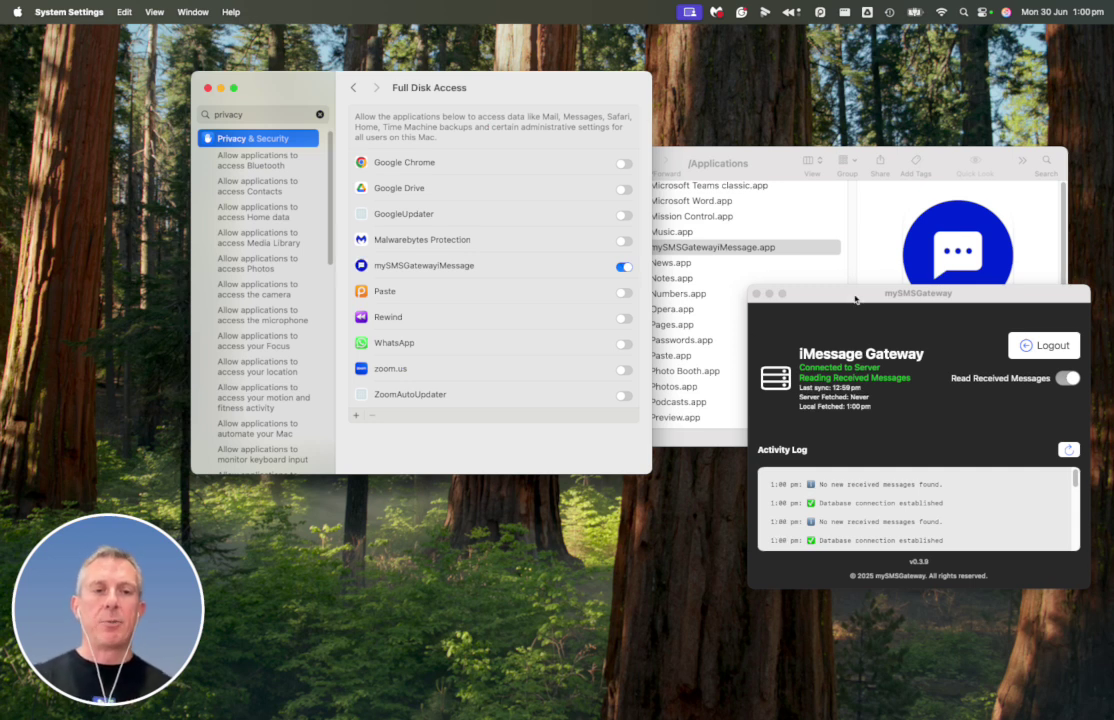
left_click_drag(887, 293, 766, 281)
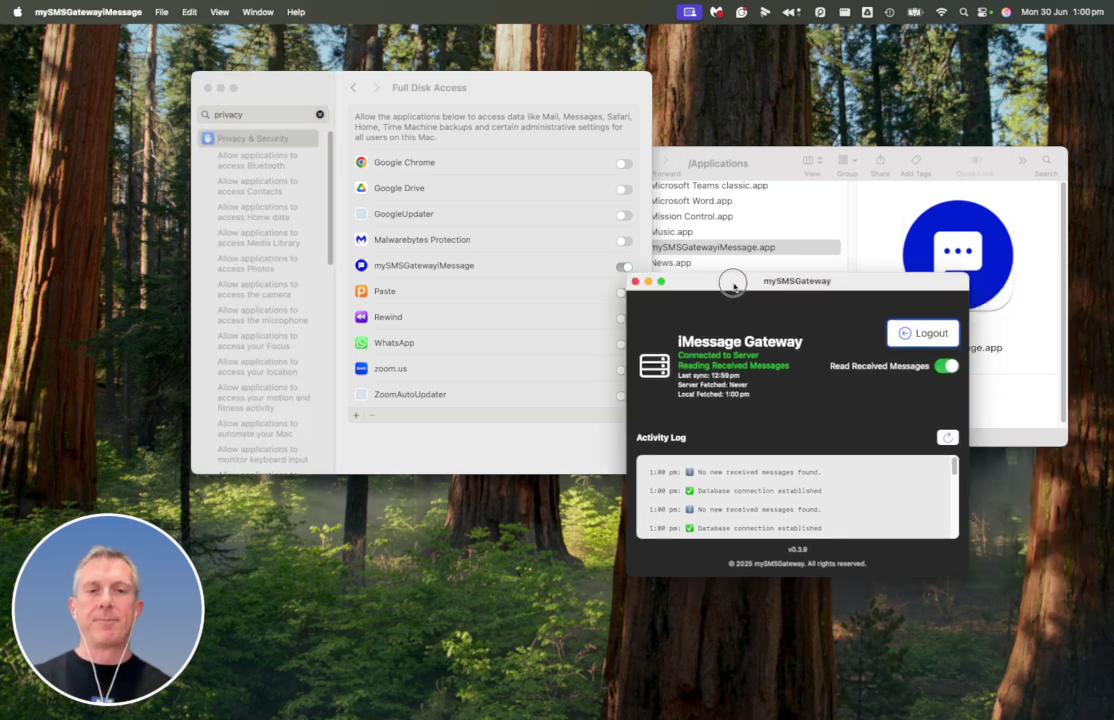
left_click(208, 89)
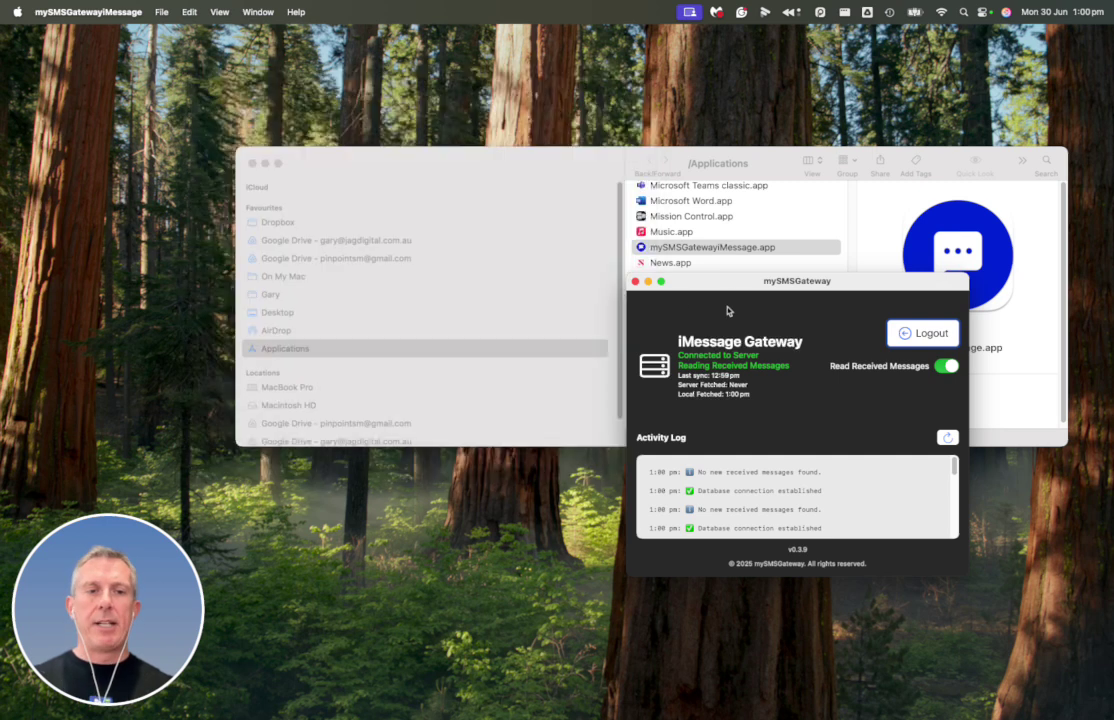
Move the gateway window away, switch to Chrome and copy the authentication URL from the iMessage Gateway Setup dialog.
left_click_drag(731, 284, 596, 0)
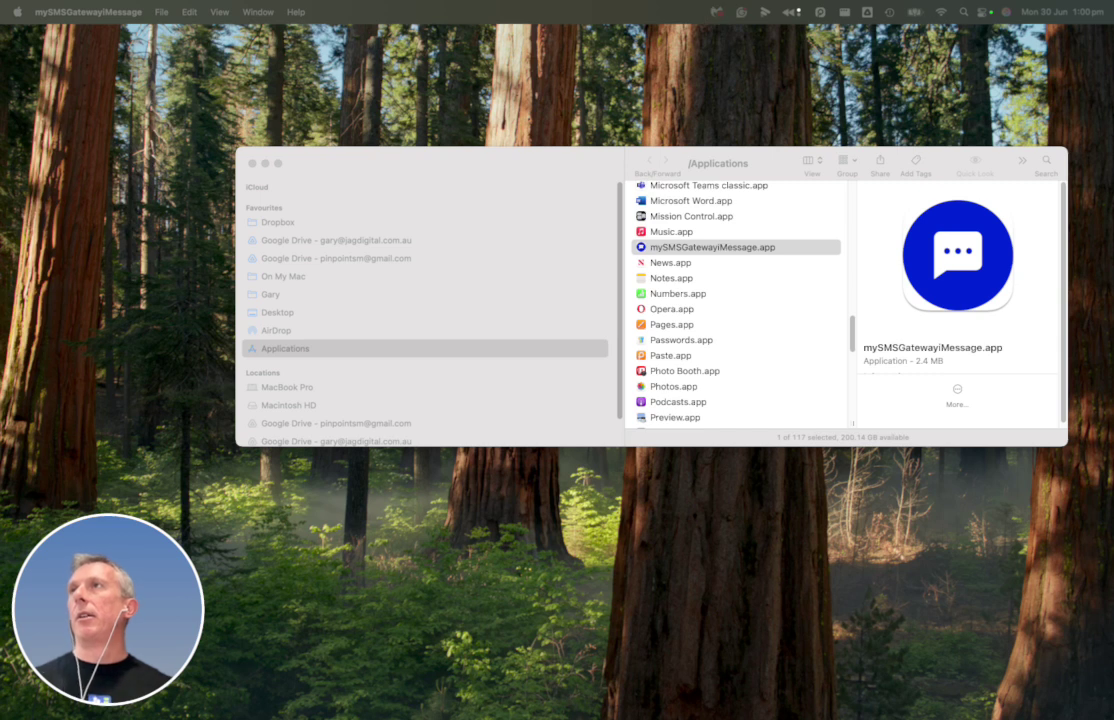
key("ctrl+Right")
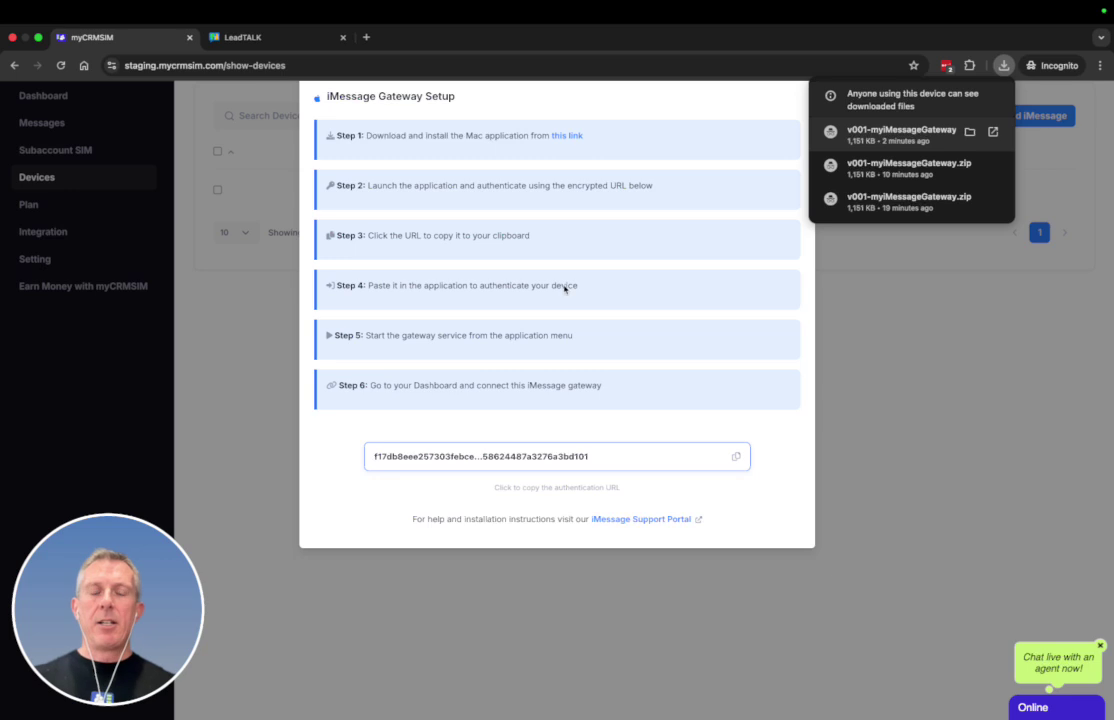
left_click(737, 459)
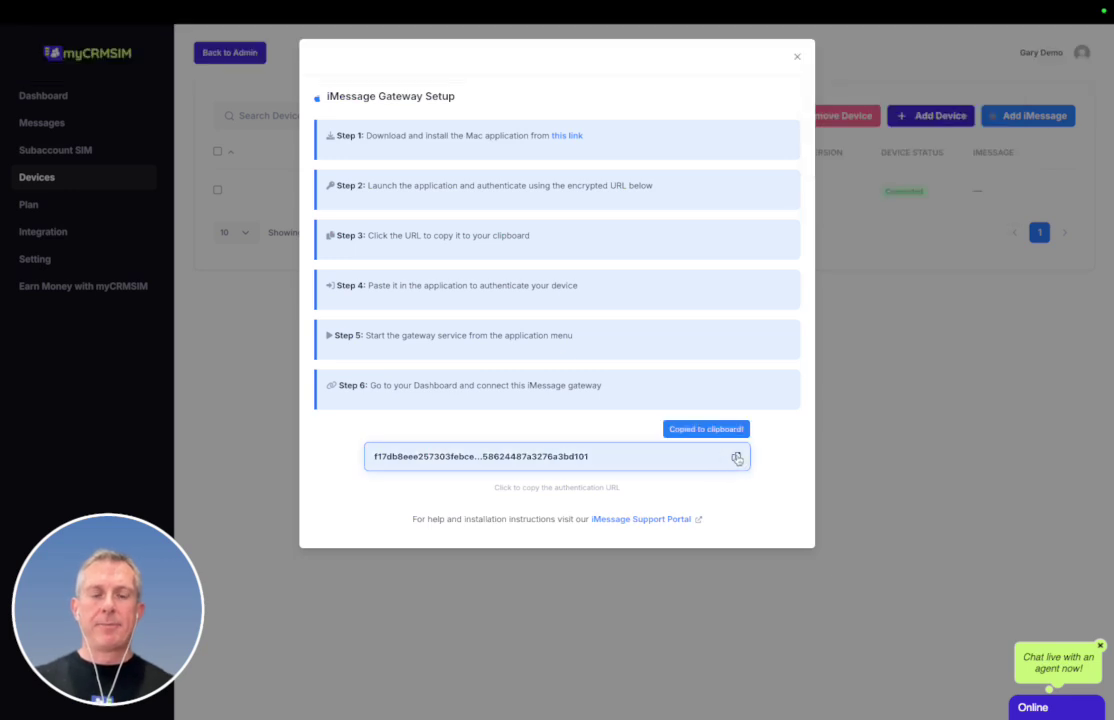
Return to the mySMSGateway app, review its user agreement and accept the terms.
mouse_move(540, 2)
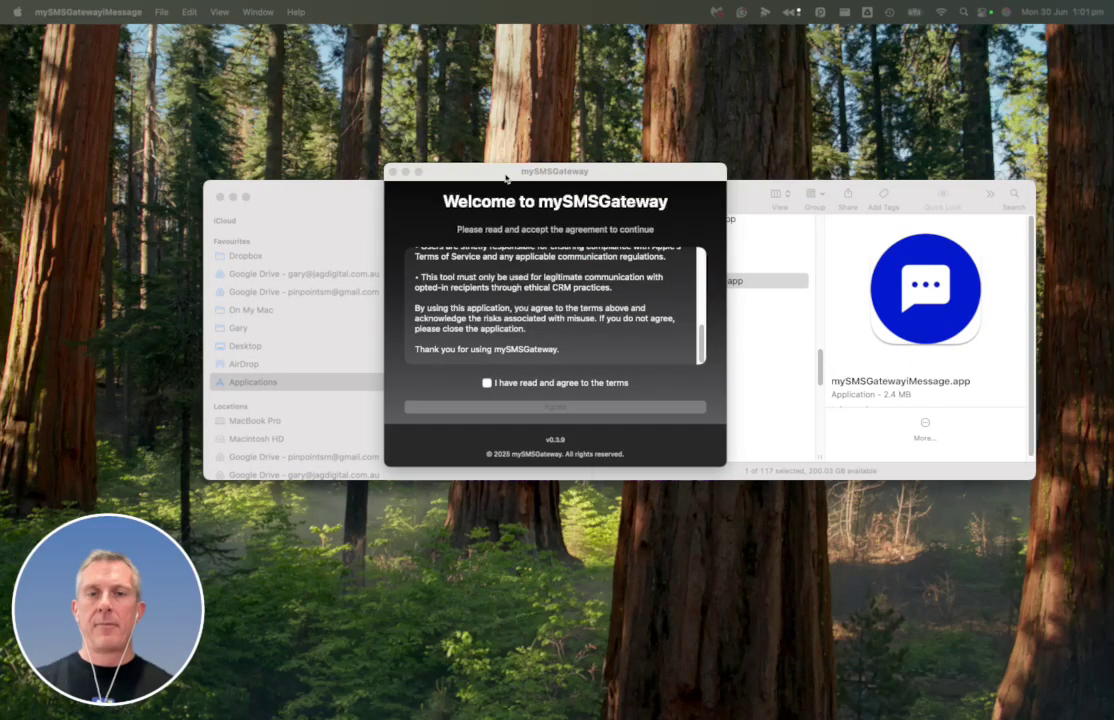
left_click_drag(502, 177, 451, 192)
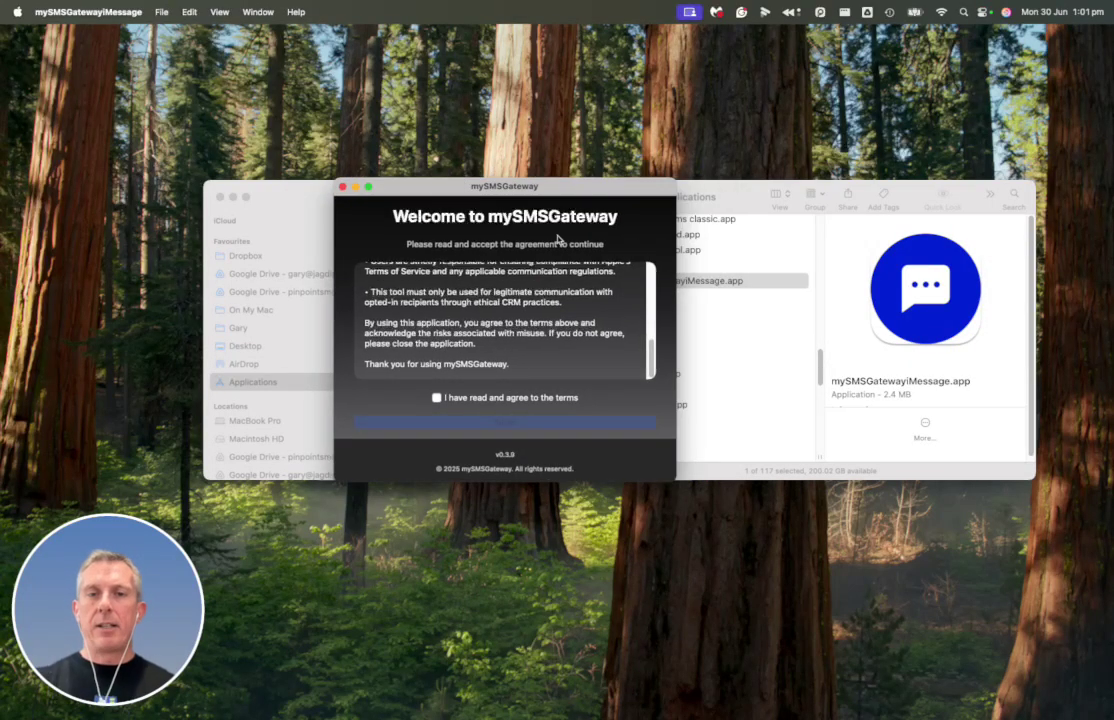
scroll(440, 300, "up", 5)
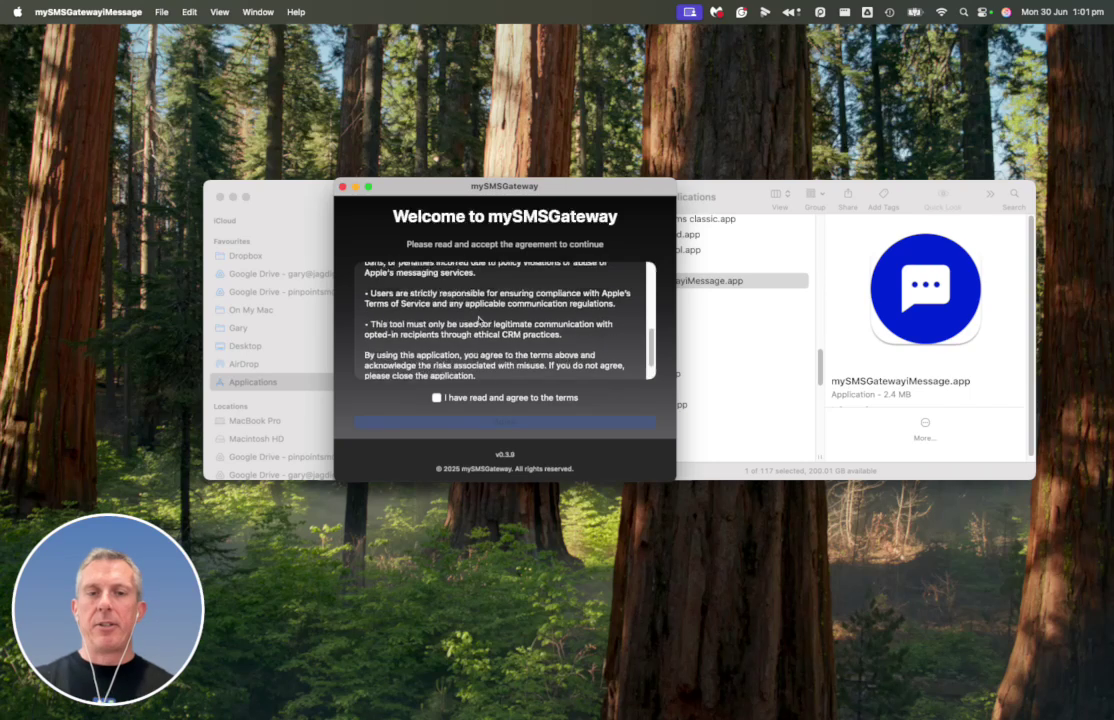
scroll(479, 321, "down", 5)
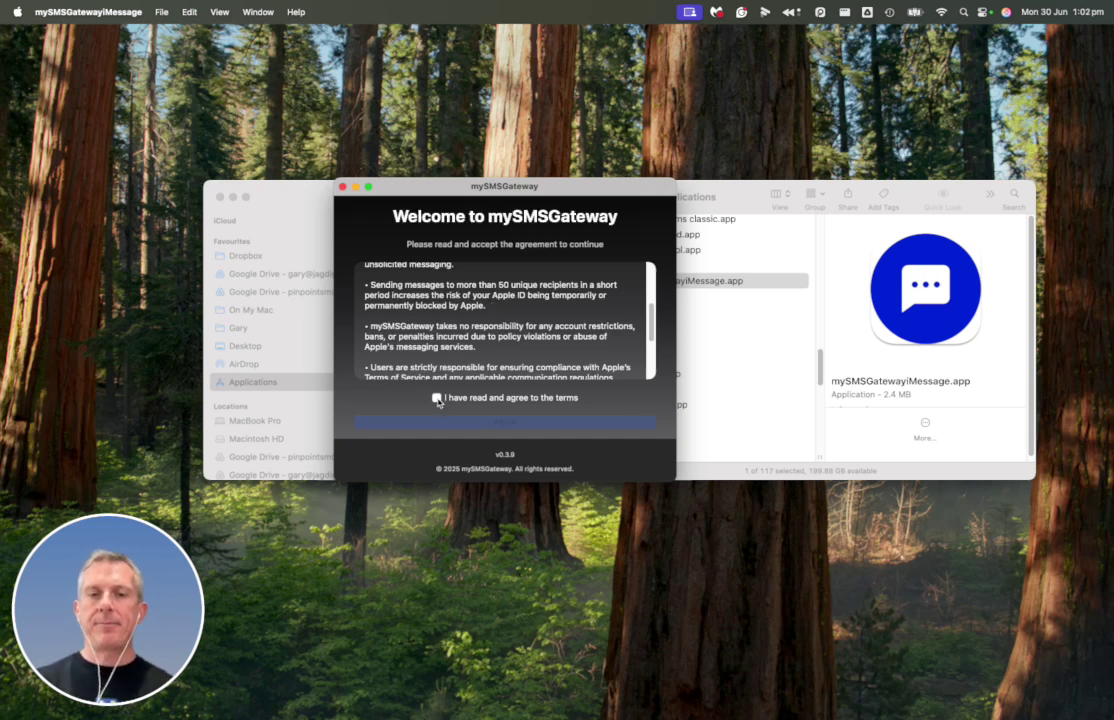
left_click(437, 398)
scroll(454, 306, "down", 2)
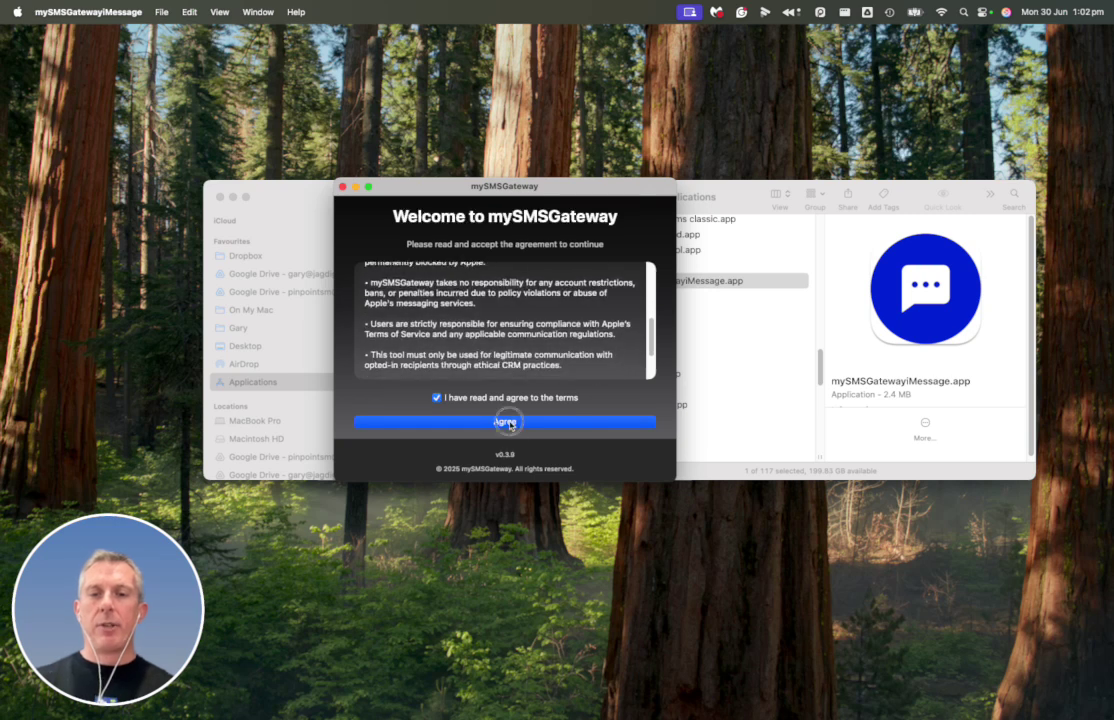
left_click(510, 423)
Paste the copied authentication token into the mySMSGateway login form and log in.
left_click(467, 329)
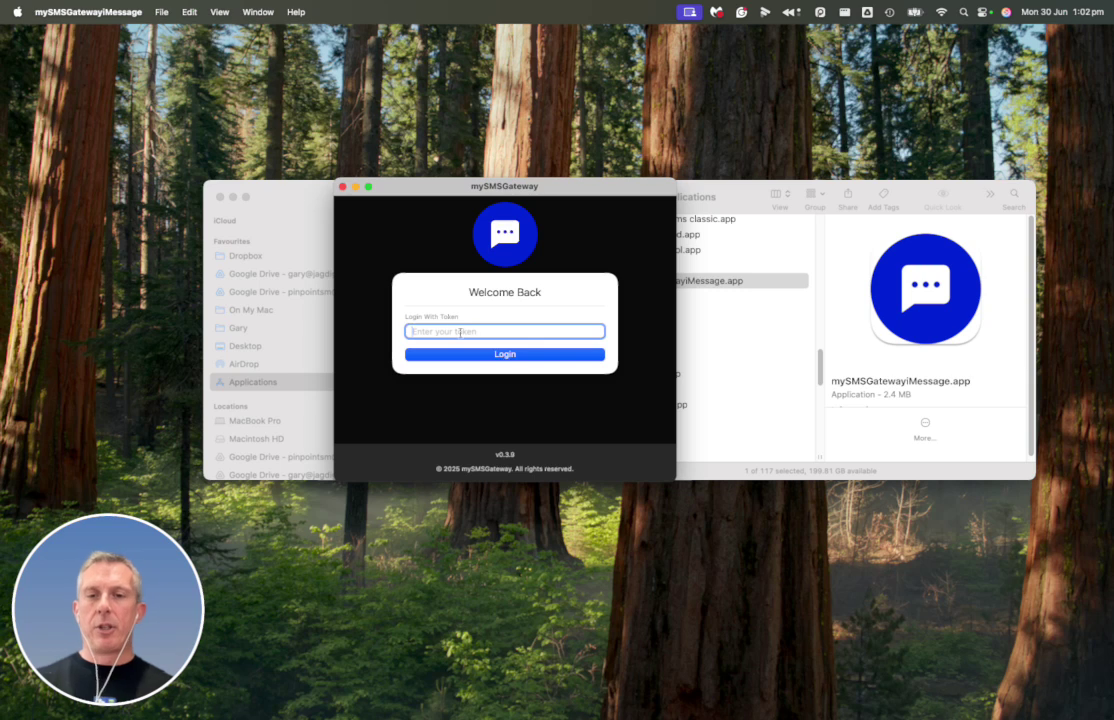
key("super+v")
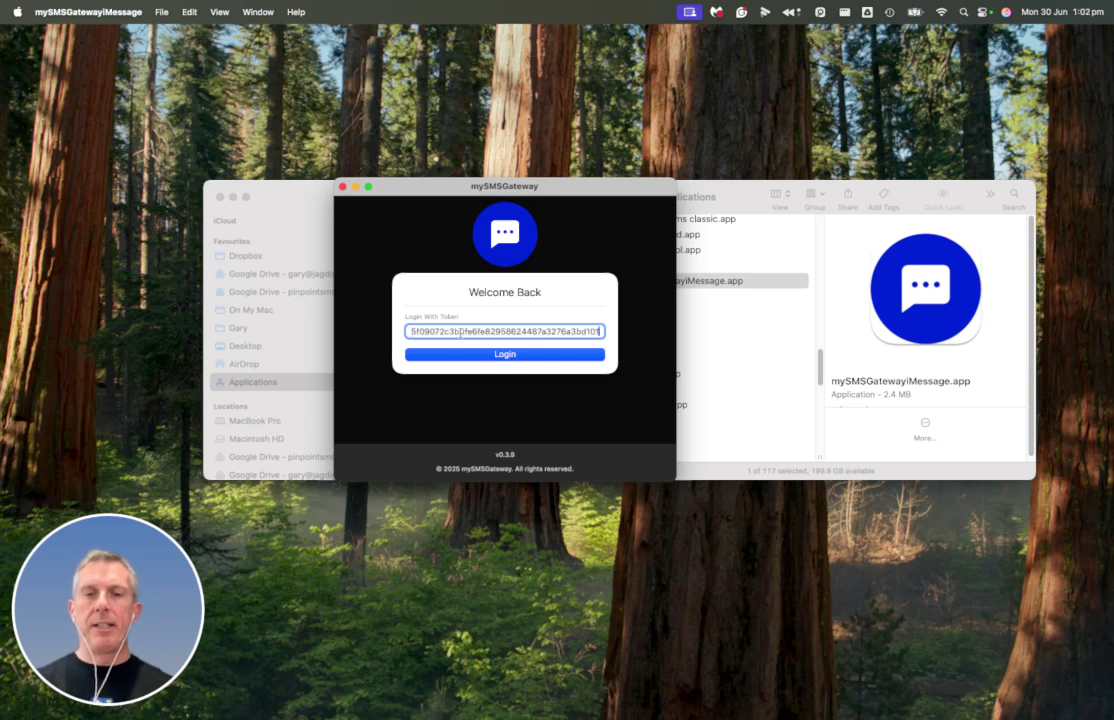
left_click(502, 355)
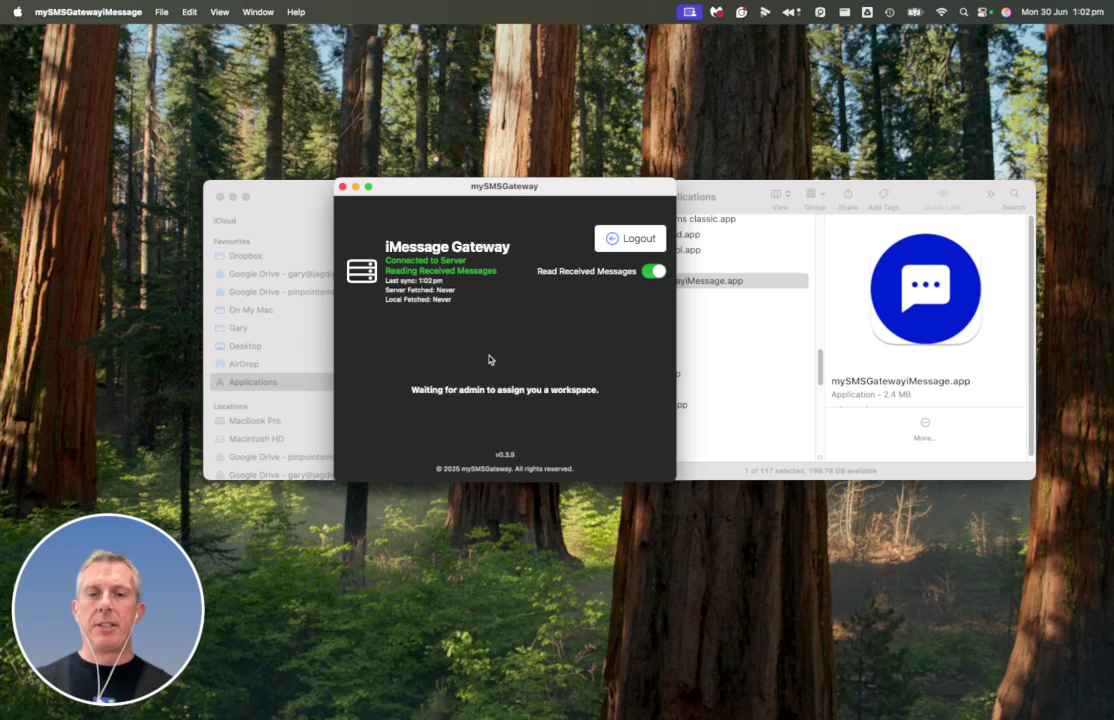
Switch back to the full-screen myCRMSIM page in Chrome and close the iMessage Gateway Setup dialog.
left_click(544, 188)
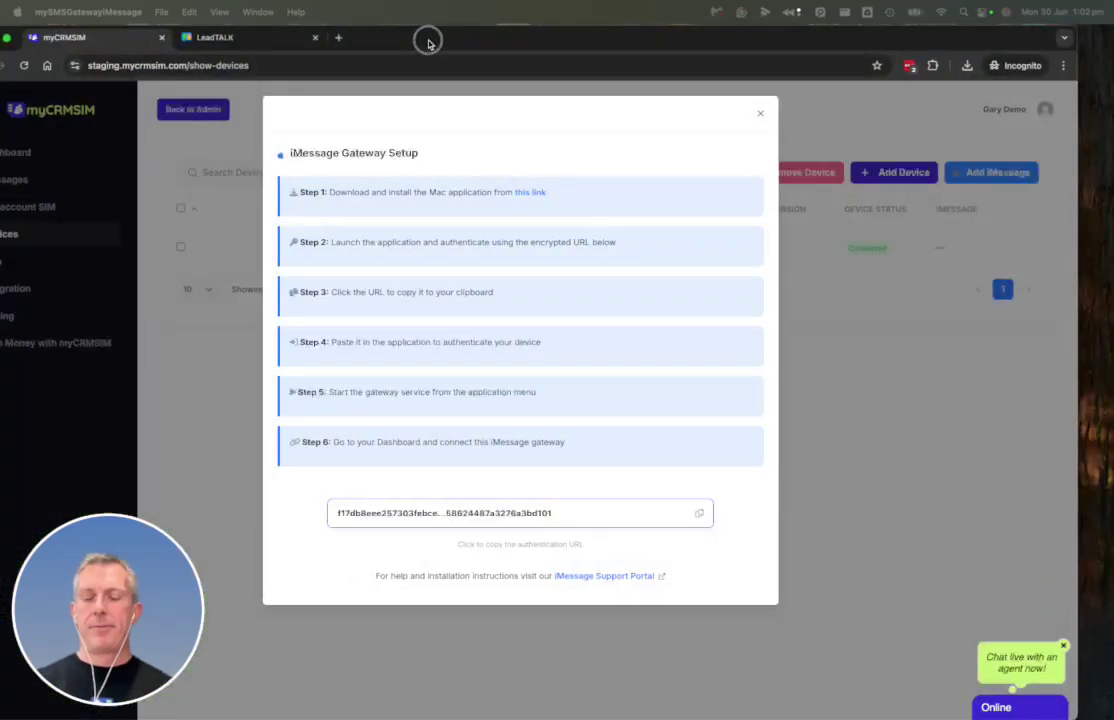
key("ctrl+super+f")
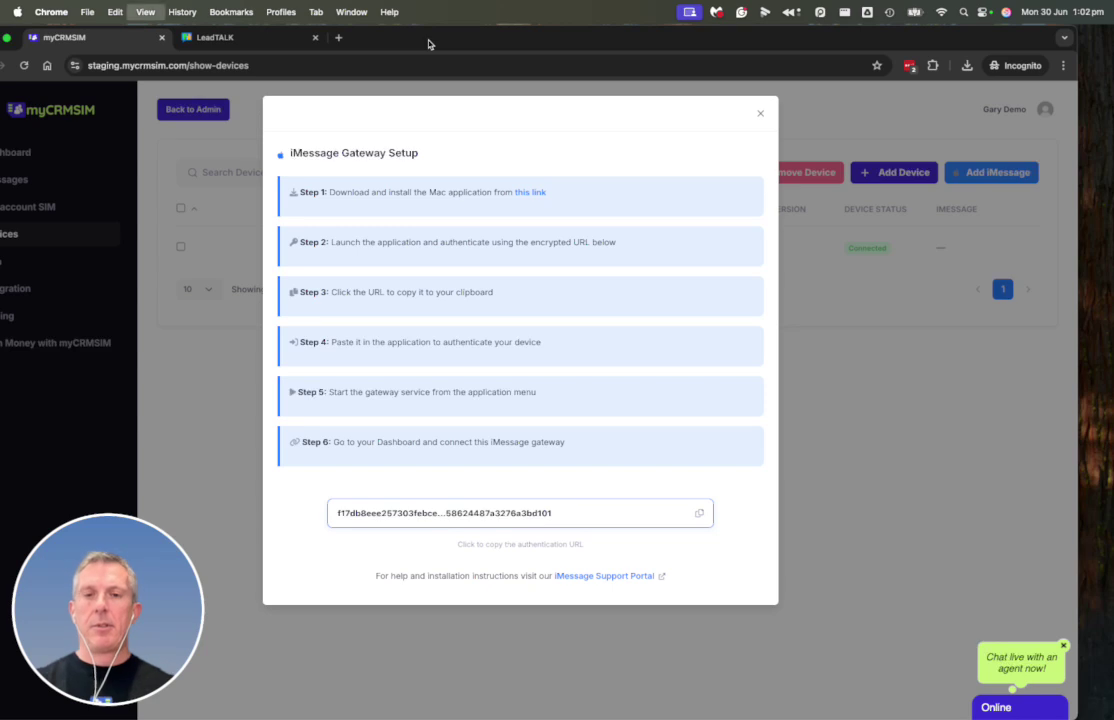
left_click(622, 462)
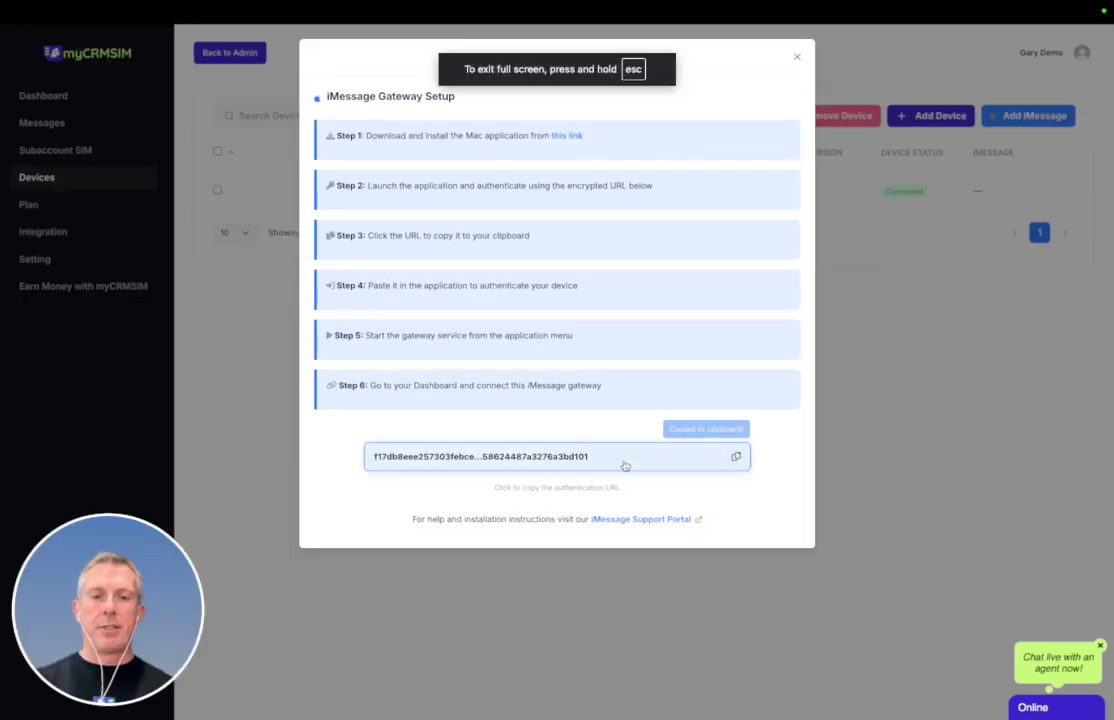
left_click(797, 56)
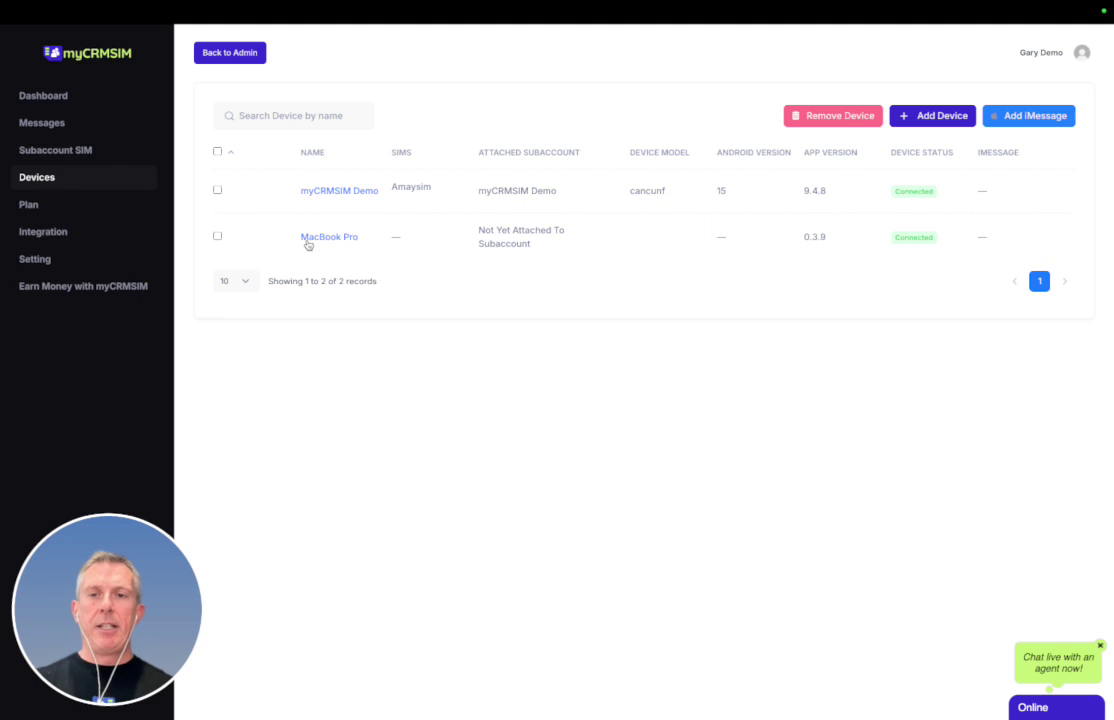
Rename the MacBook Pro device by putting the owner's first name before its existing name, and save the change.
left_click_drag(365, 244, 286, 241)
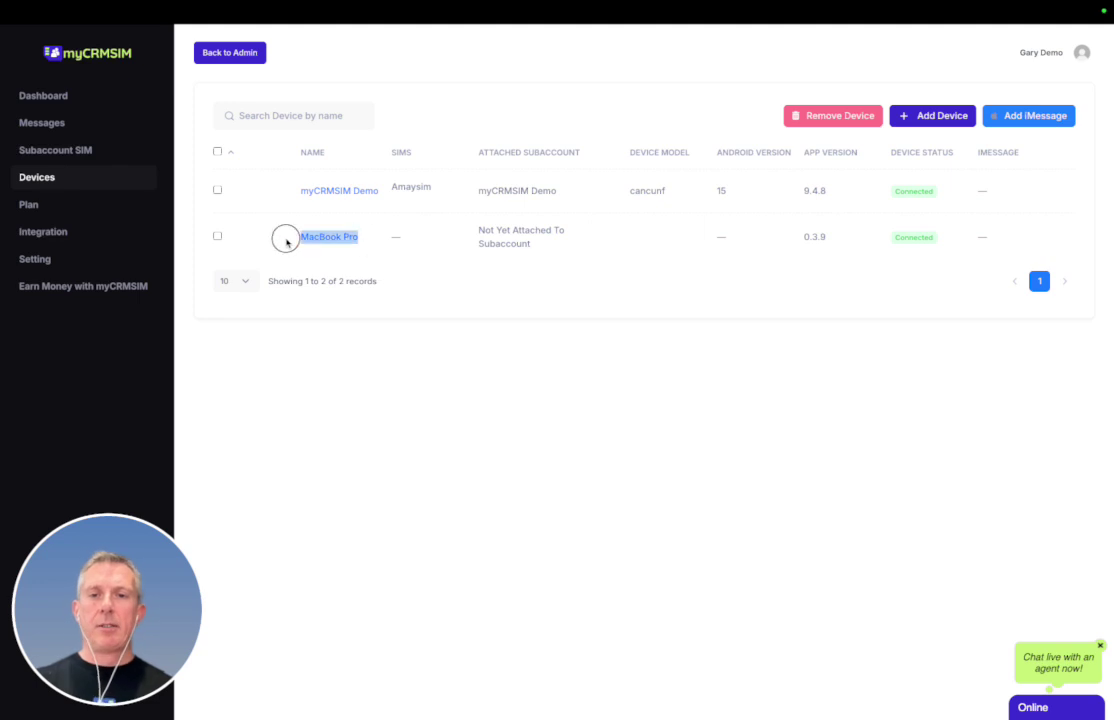
left_click(333, 237)
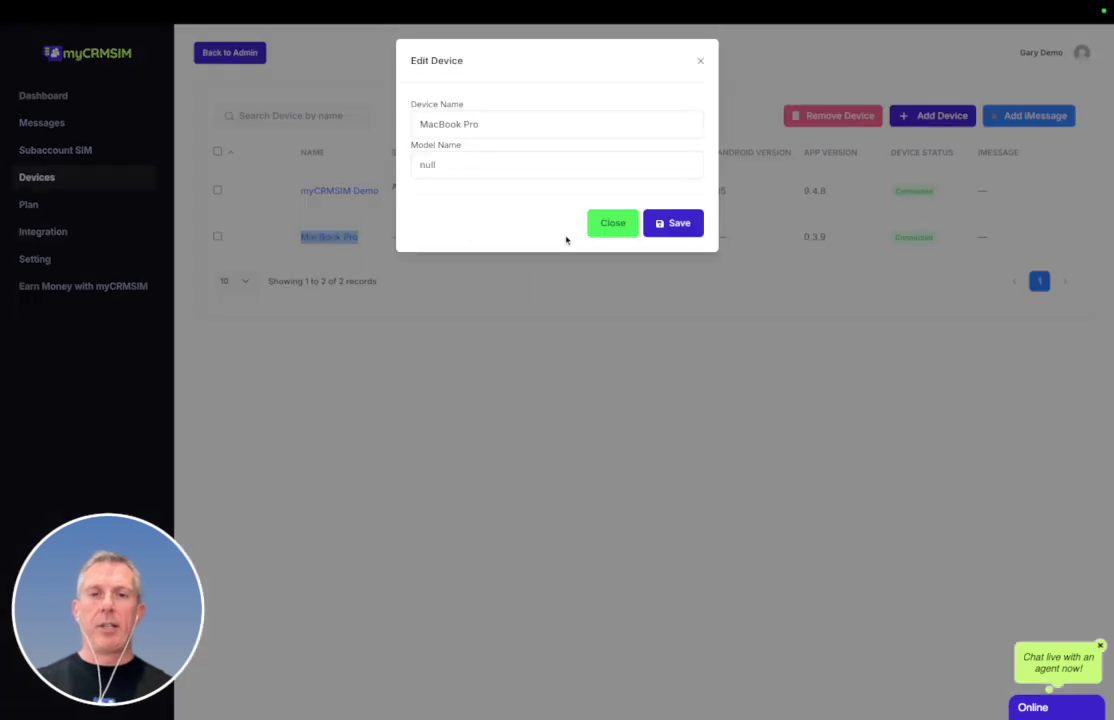
left_click(421, 126)
type("Gary")
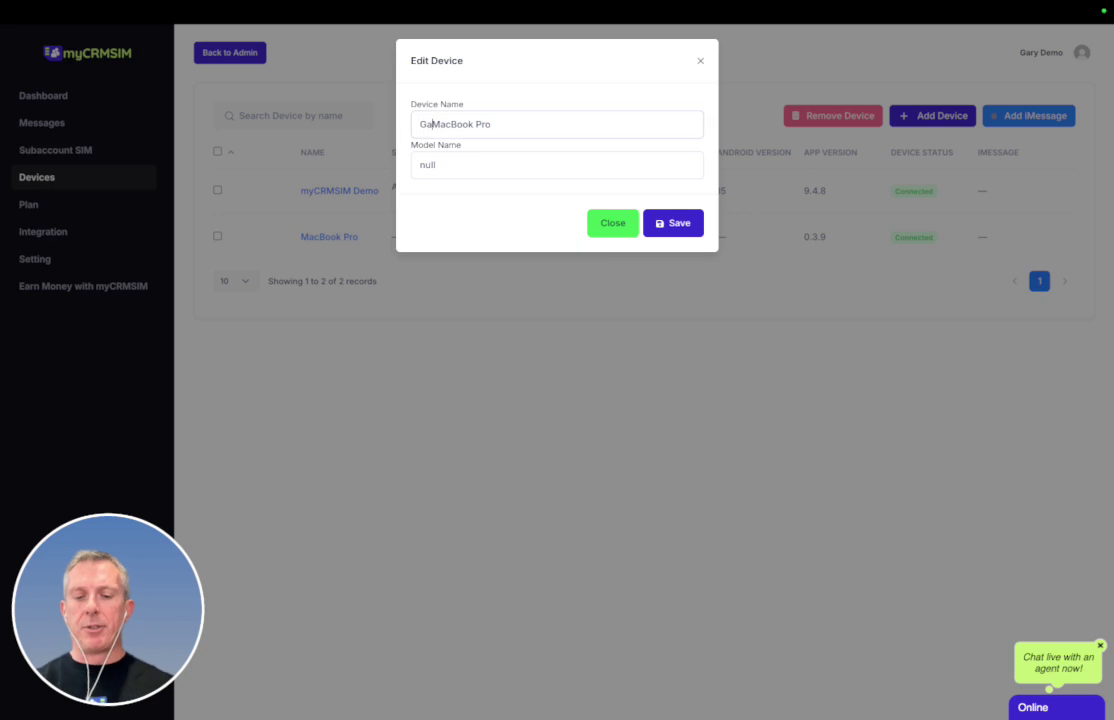
left_click(666, 223)
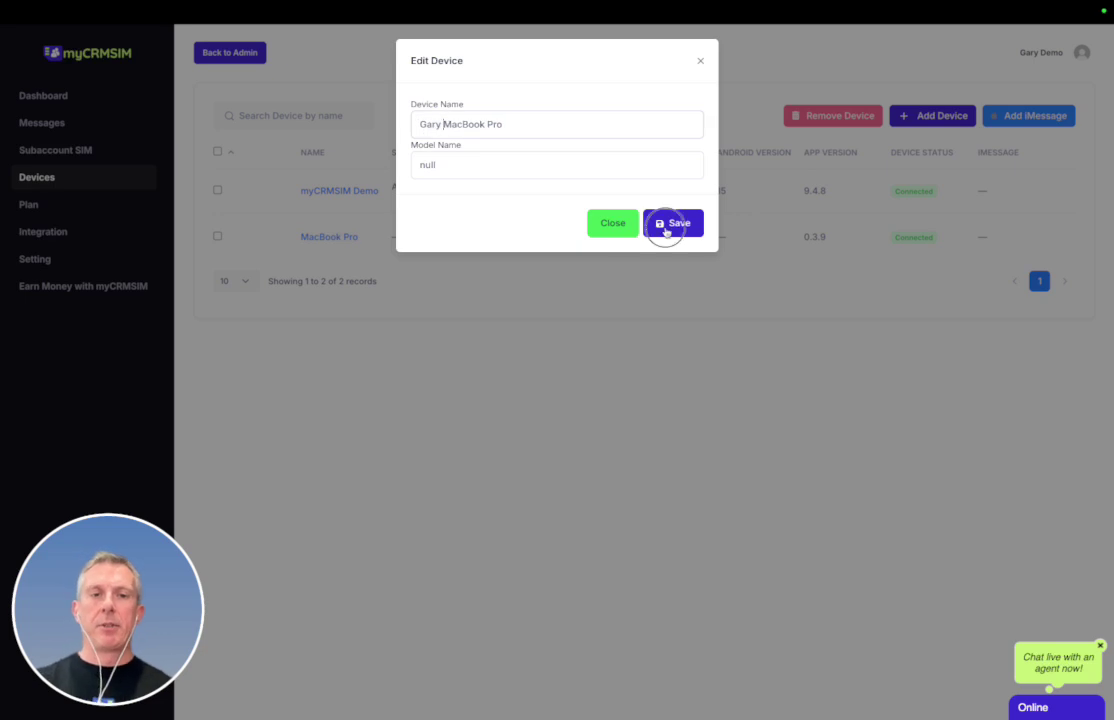
left_click(701, 63)
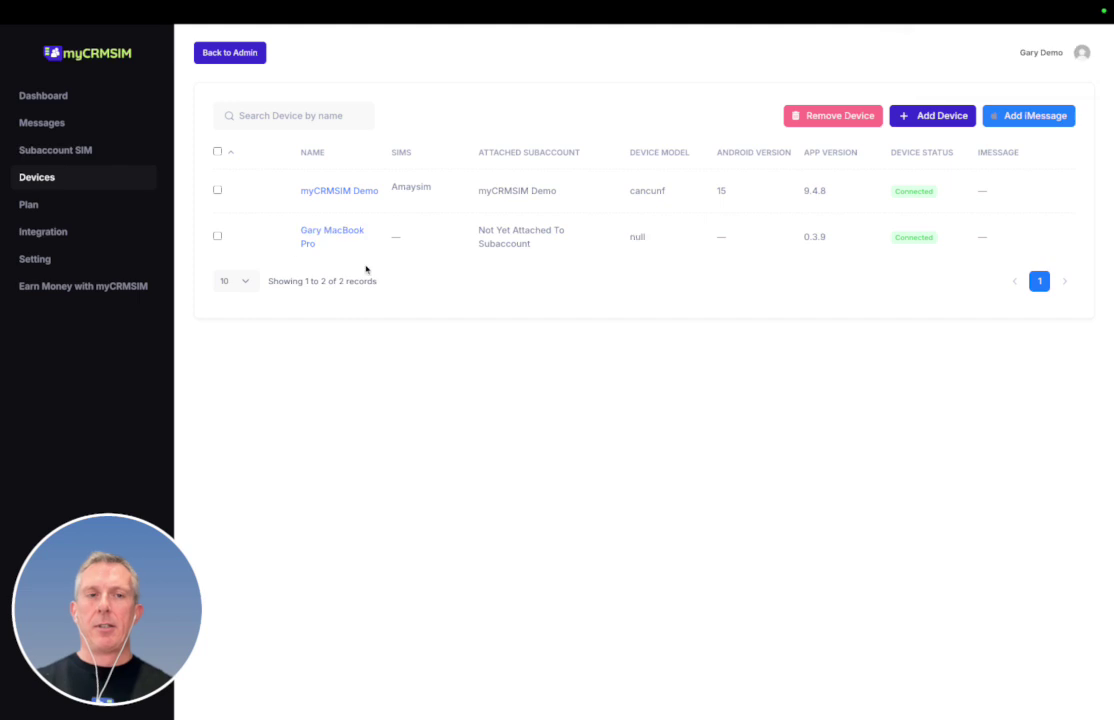
Assign the renamed MacBook Pro as the iMessage connection of the myCRMSIM iMessage Test Account subaccount and save its settings.
left_click(52, 151)
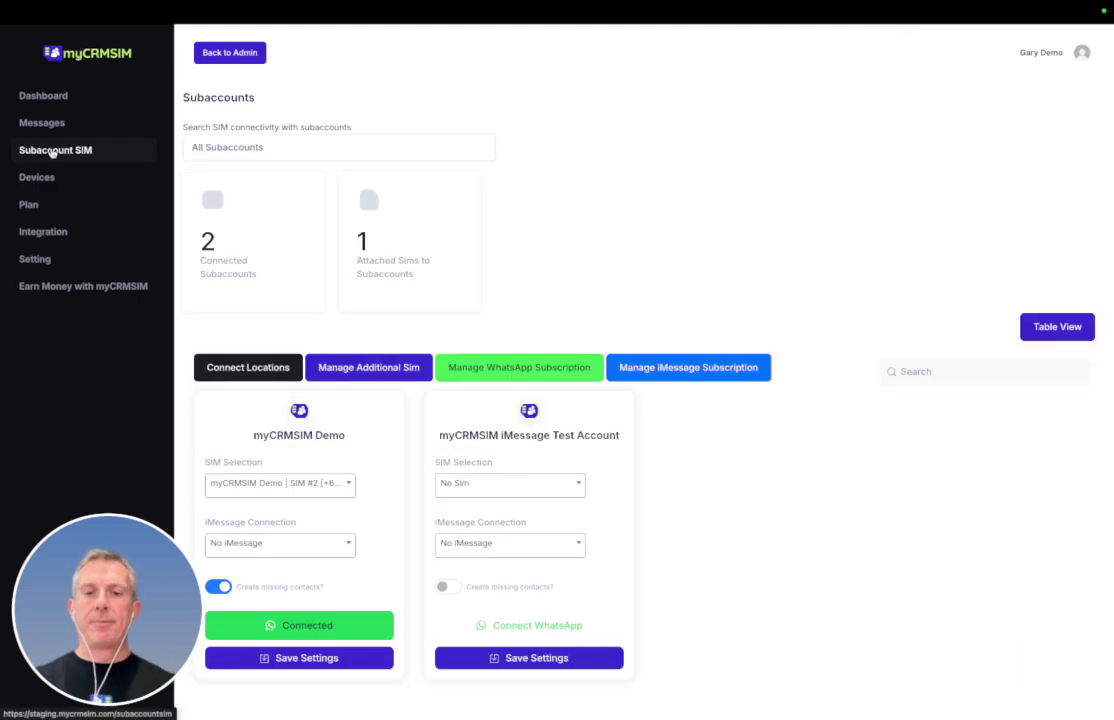
left_click(500, 545)
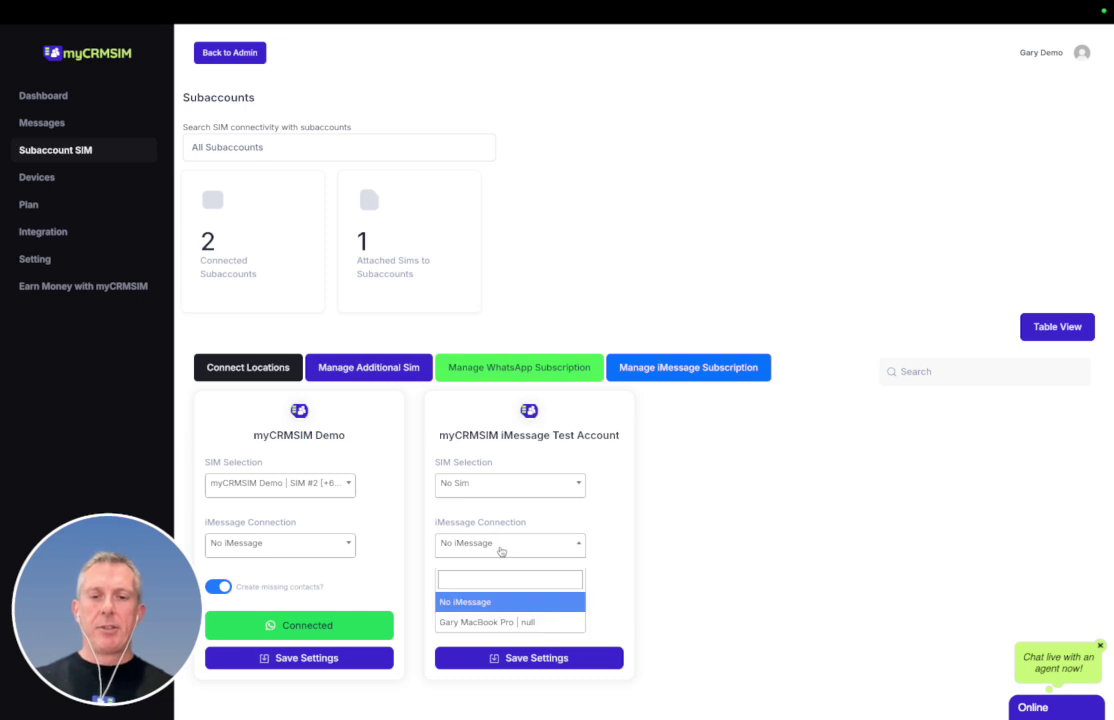
left_click(499, 623)
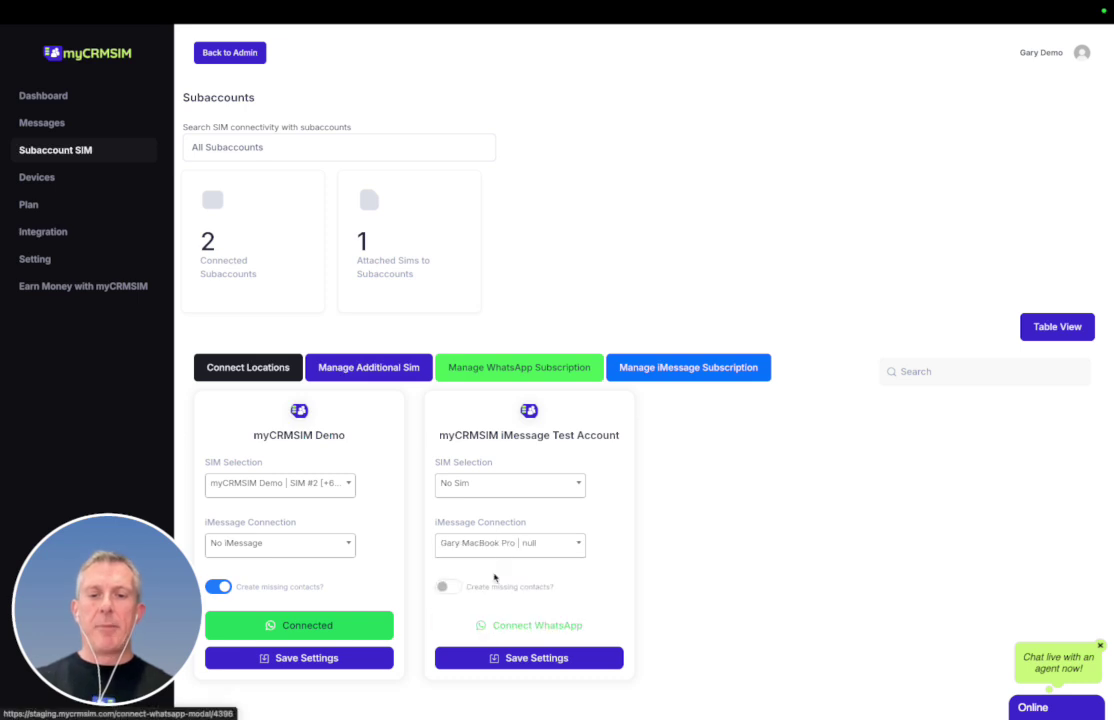
left_click(535, 660)
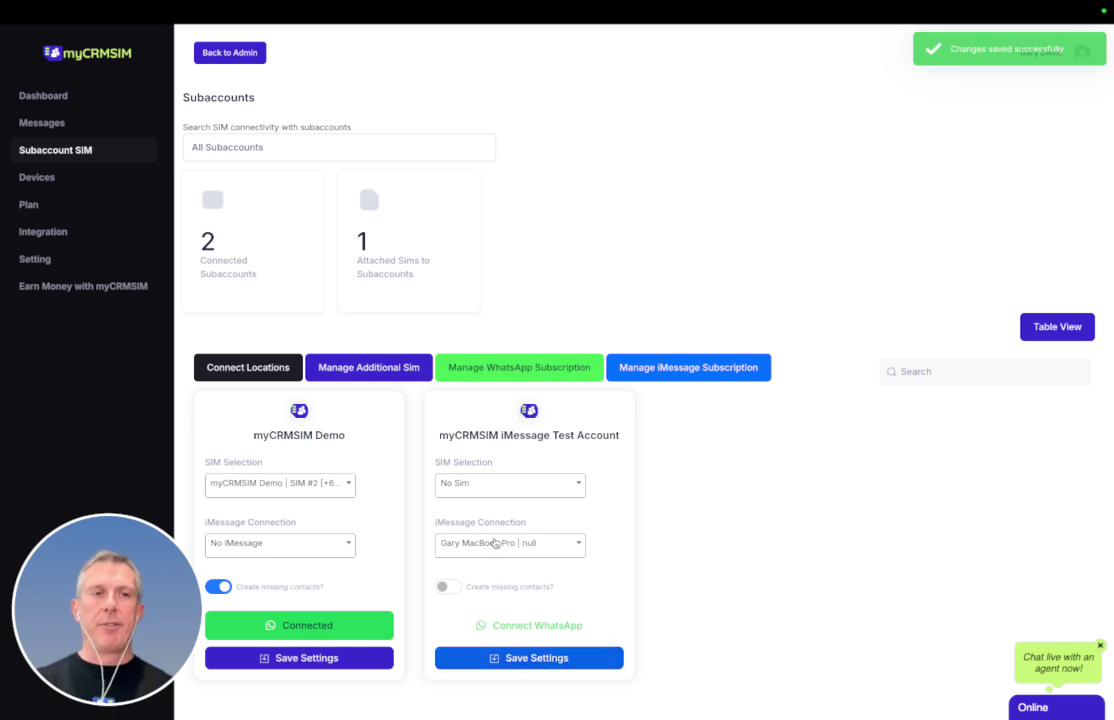
left_click(533, 662)
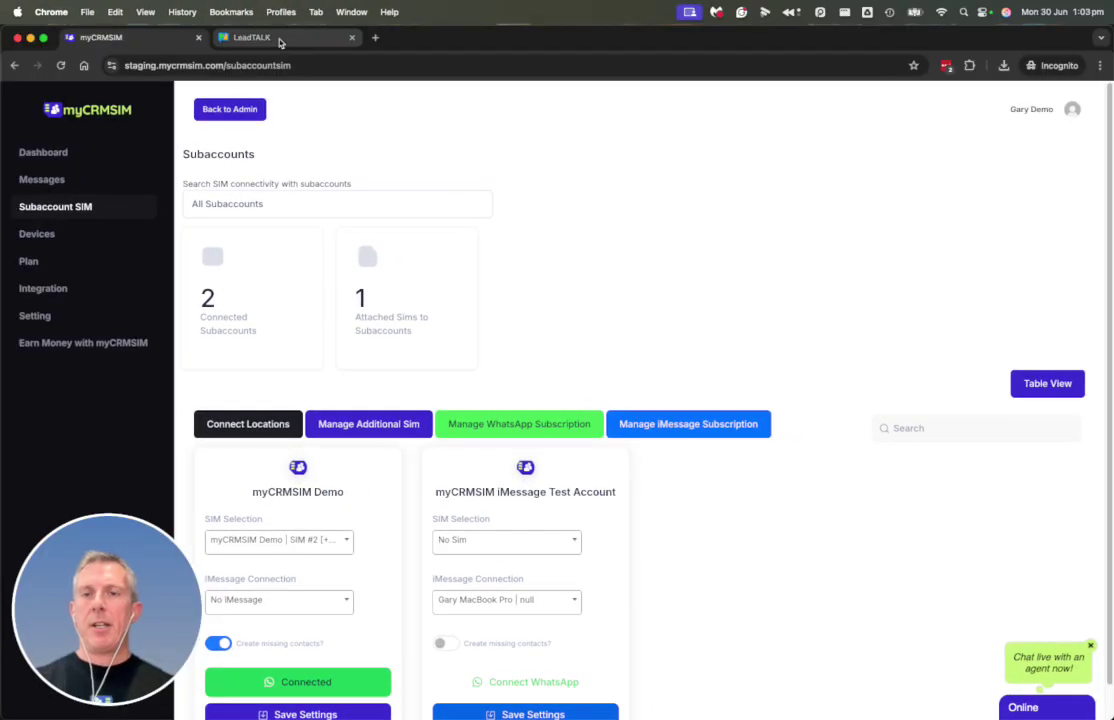
Switch to LeadTALK and choose "myCRMSIM- iMessage Only" as the SMS provider in the subaccount's advanced phone system settings.
left_click(280, 42)
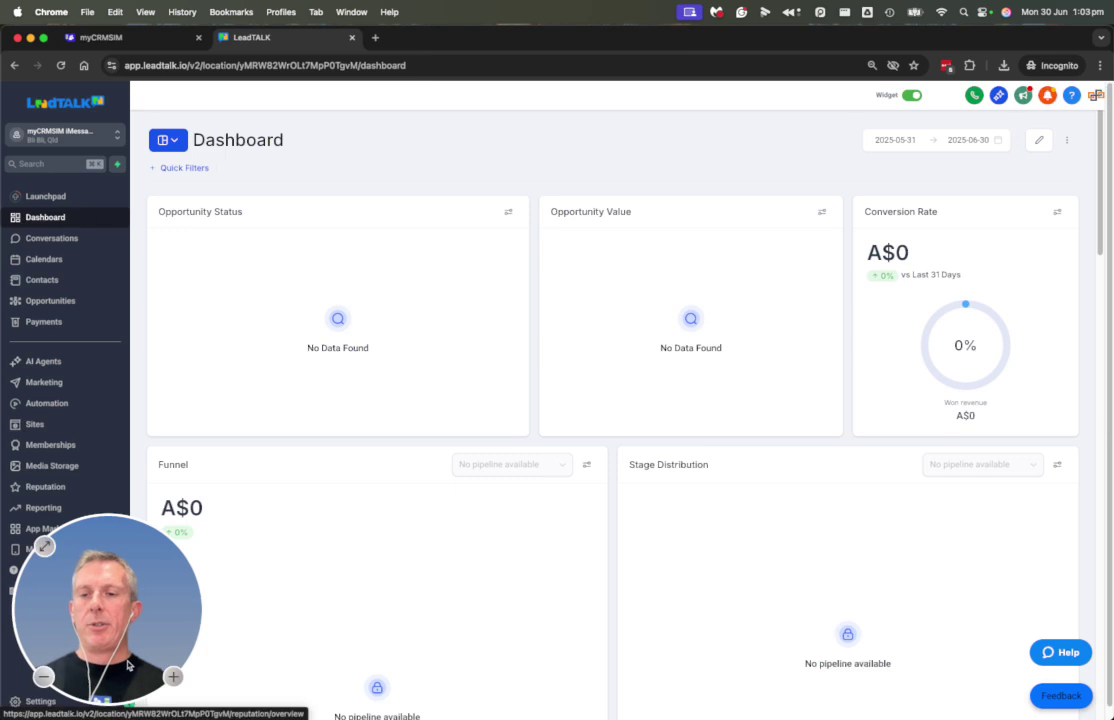
left_click_drag(127, 665, 1027, 656)
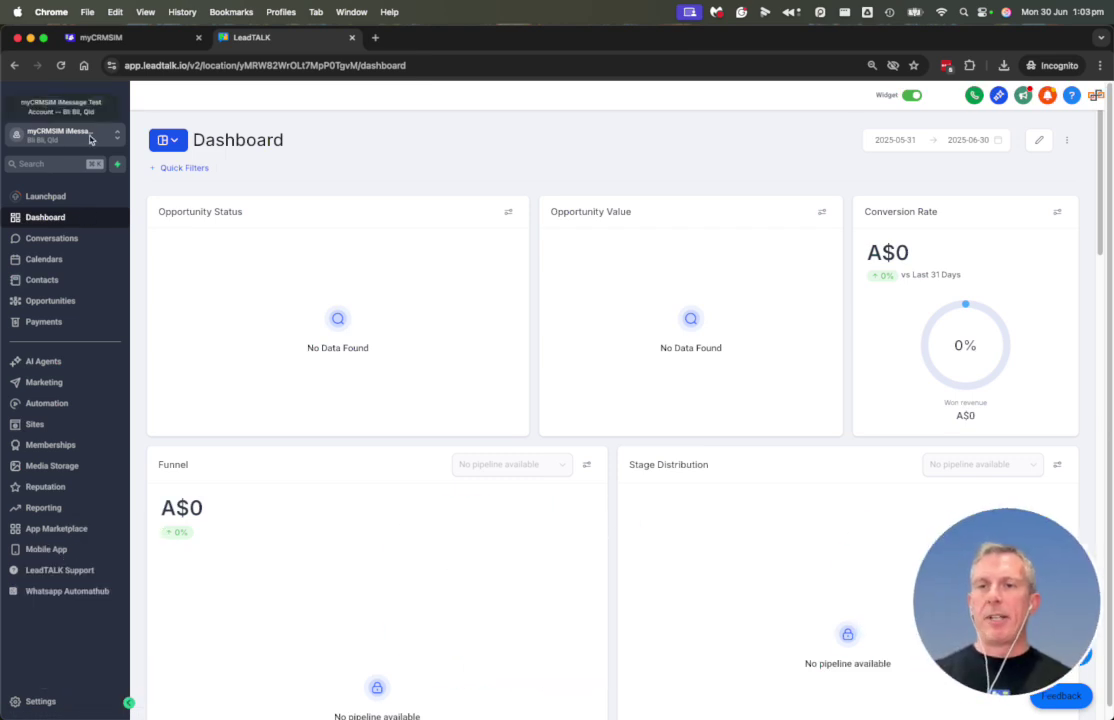
left_click(41, 703)
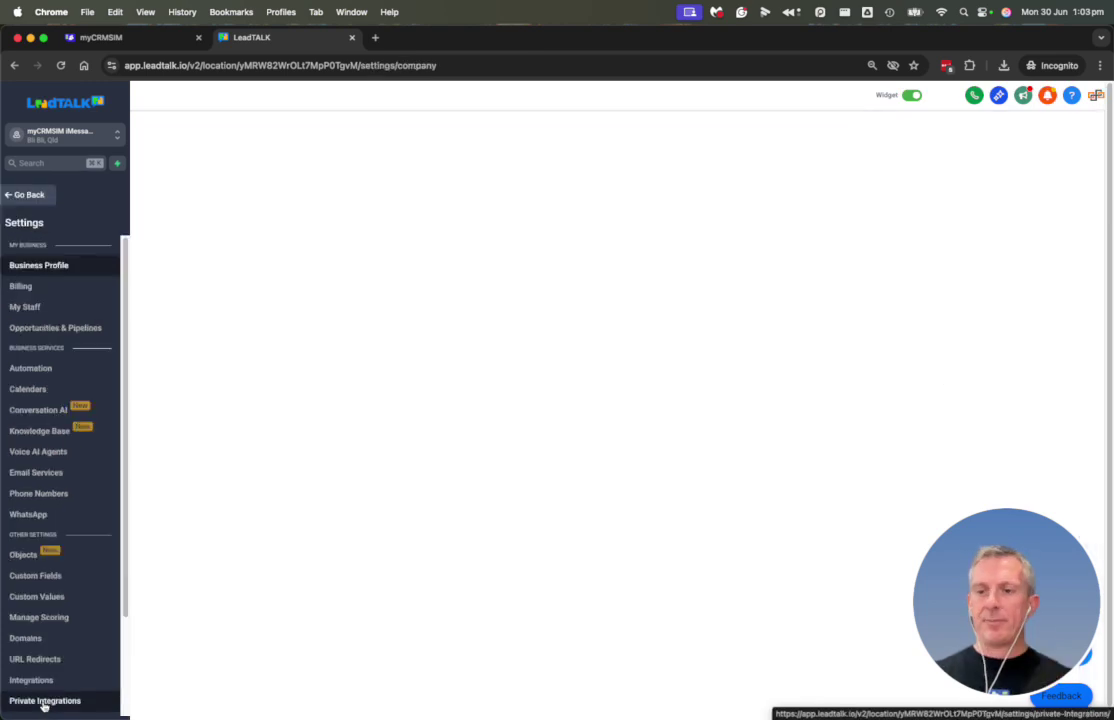
left_click(38, 494)
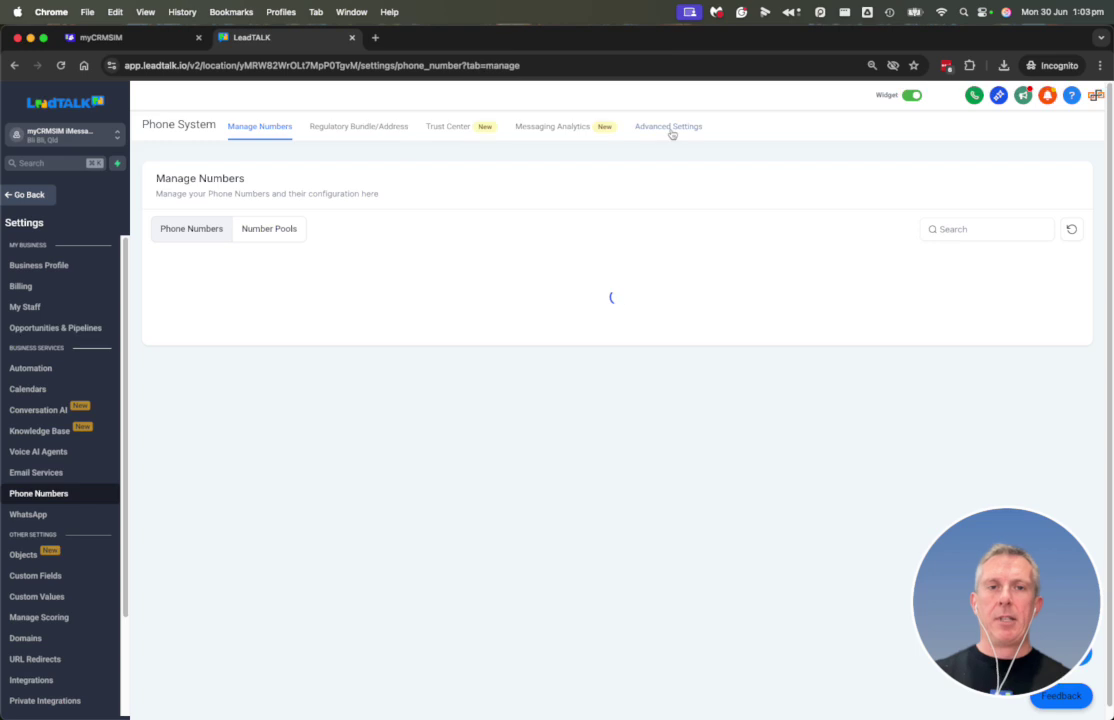
left_click(668, 127)
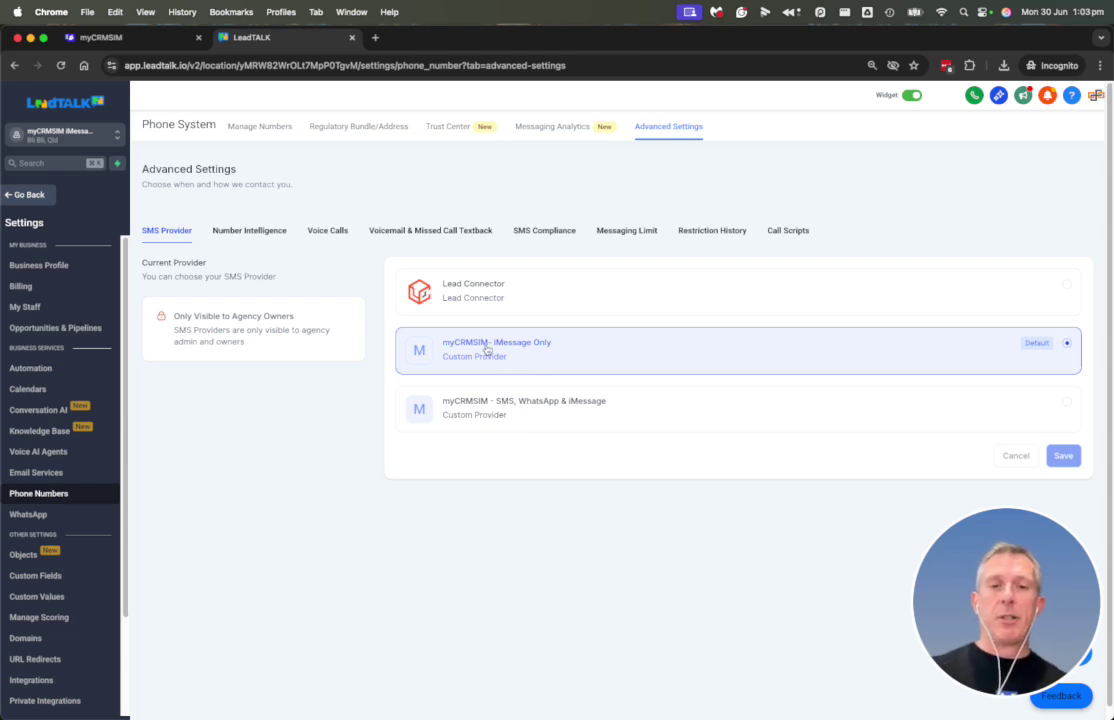
left_click(1067, 344)
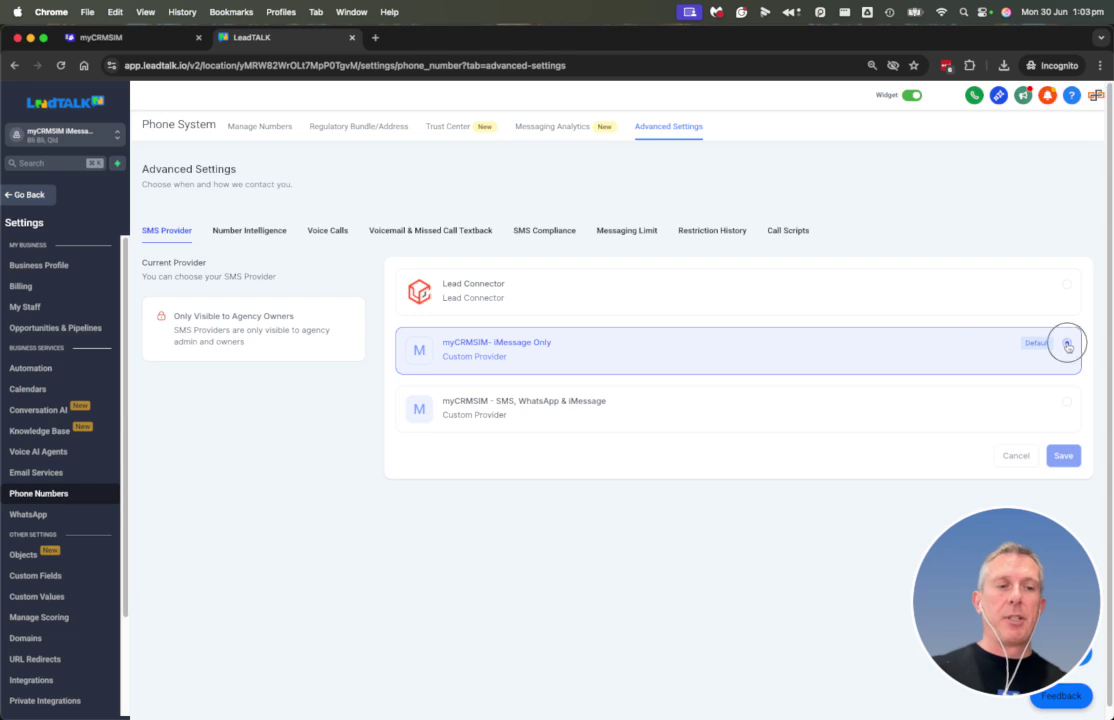